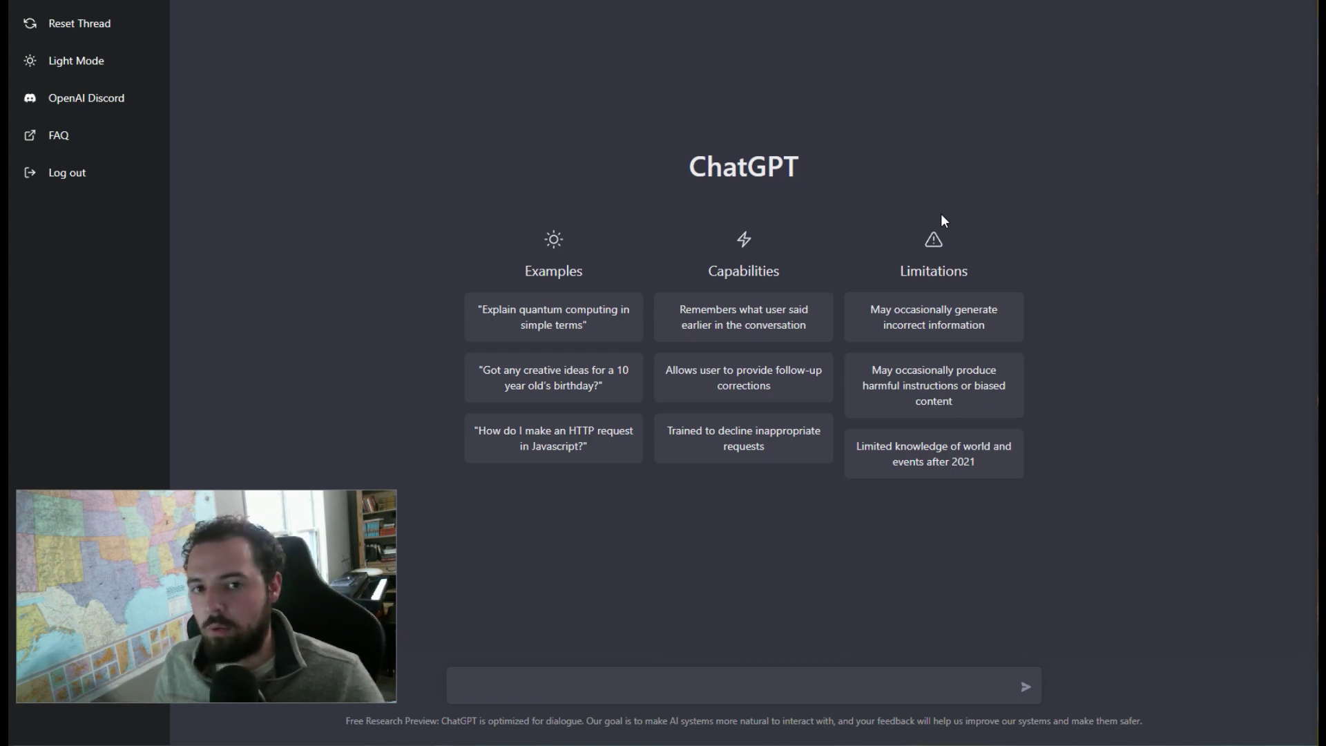
Paste the prepared request for a Widgets Division performance statement covering the 72 ft ladder, and send it
click(645, 680)
text(Cool. Can you write out a performance report statement for me? My name is Micah and I work in the Widgets Division at ACME Inc. In the last three months I helped a customer on a project to create a new 72 ft ladder, which will be sold in all their store locations. I helped Jack in Research and Development discover a new formula for a type of honey that tastes like hot sauce. We are halfway done with the instant cement formula project, and I am also working on a project with Facebook Ads so that people know about our company projects.)
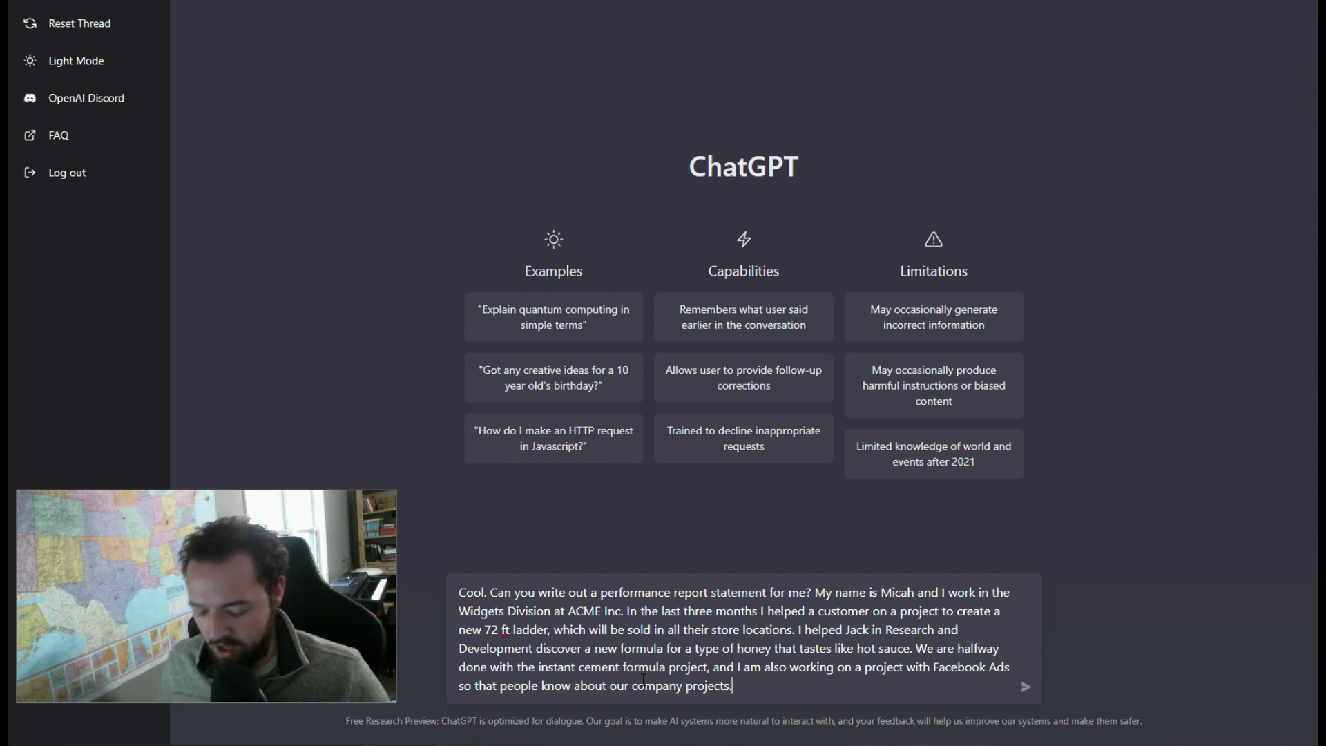
key(Return)
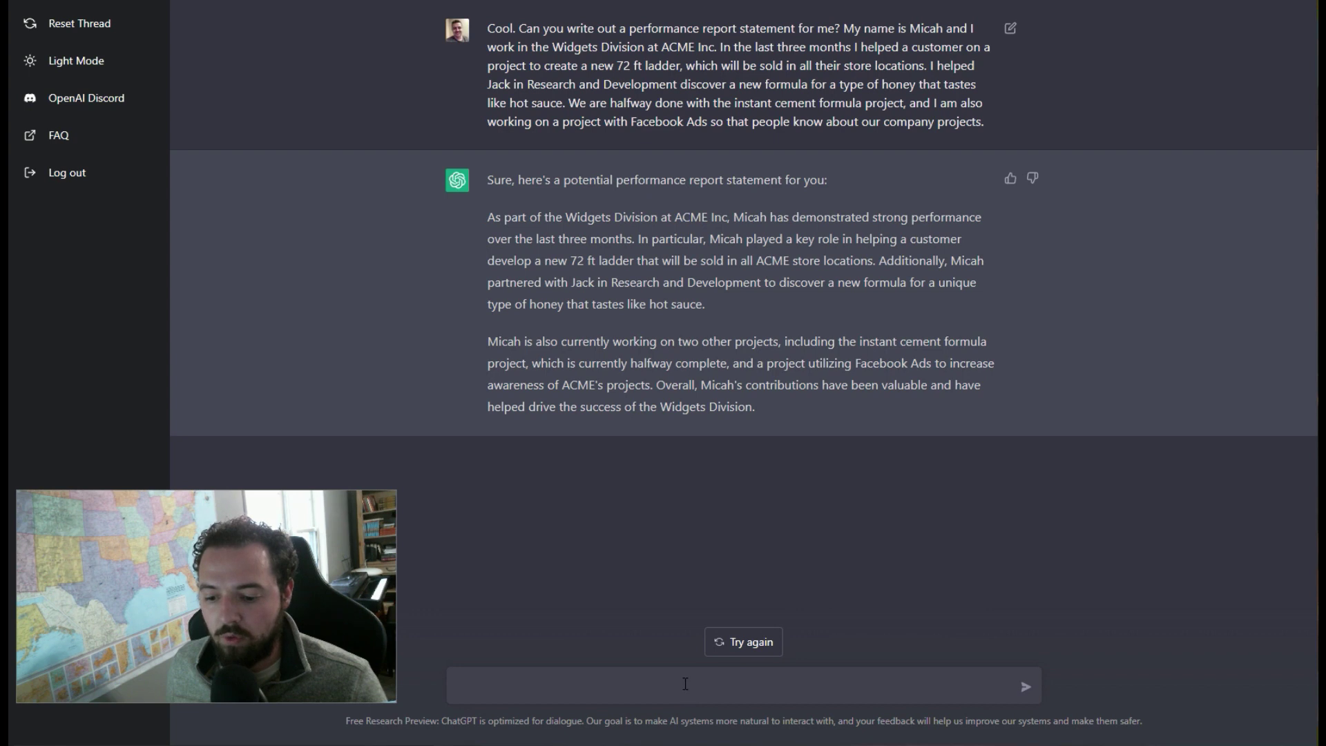
Ask for a job description of this role so recruiting can find your replacement next year
text(Can)
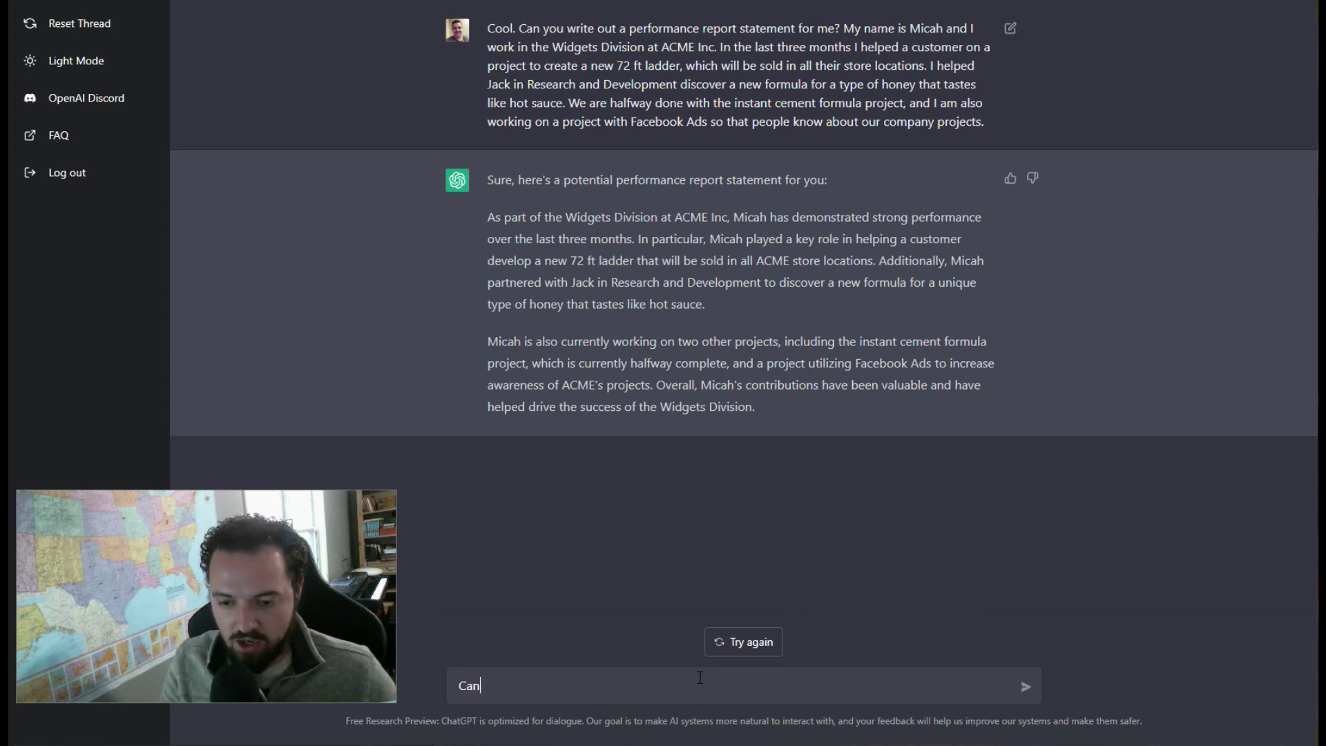
text( you make a job de)
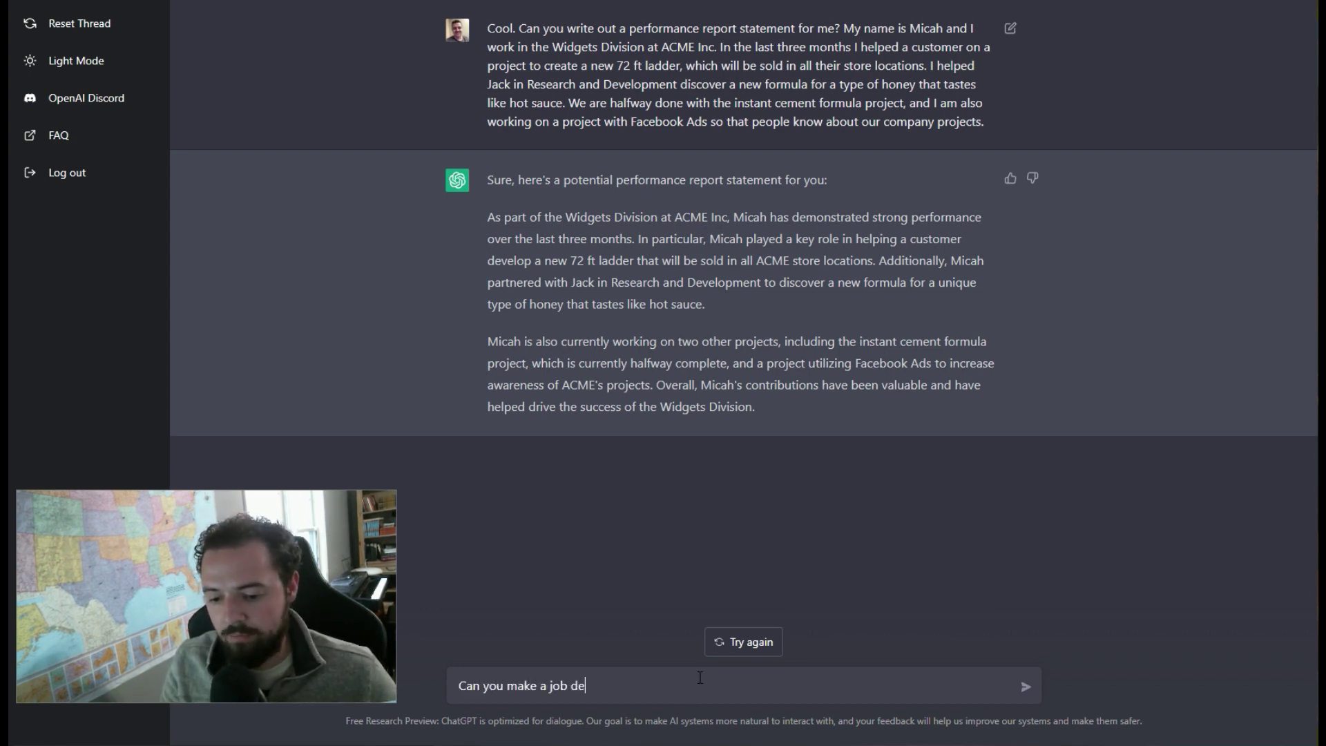
text(scription for t)
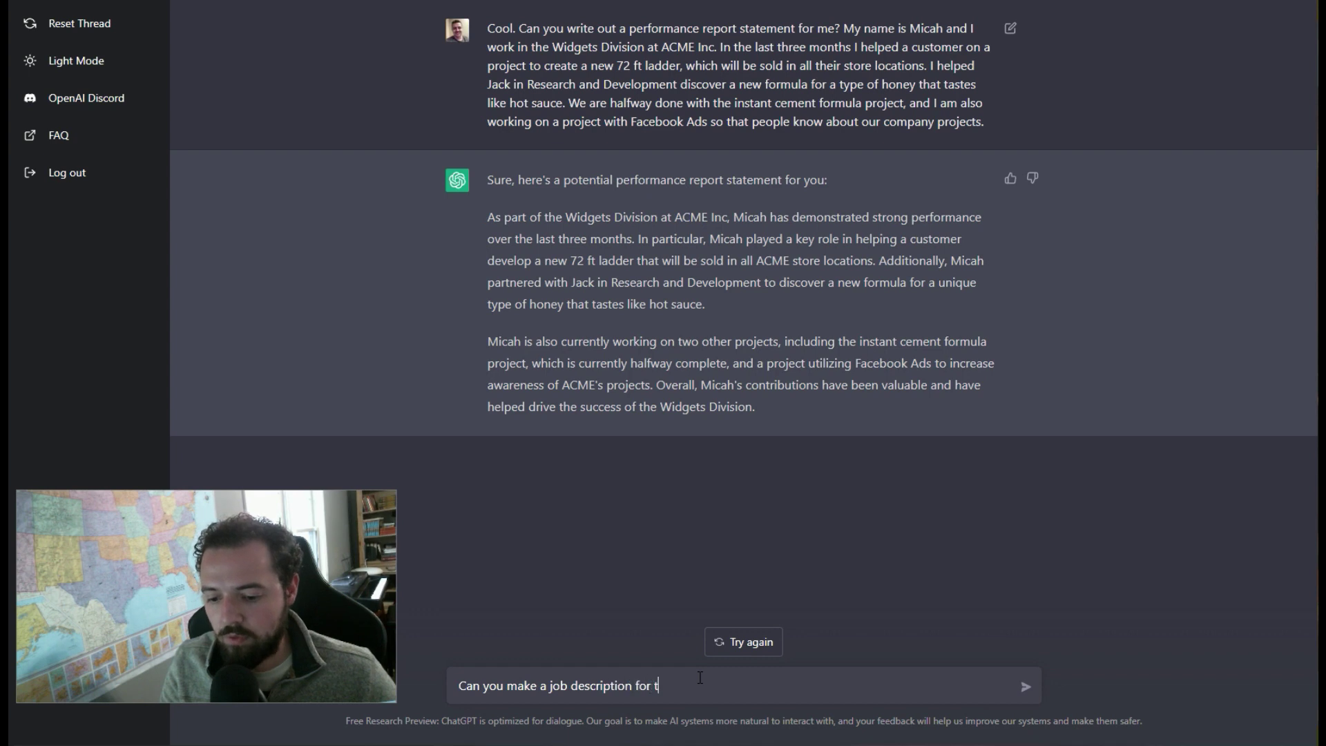
text(his type of )
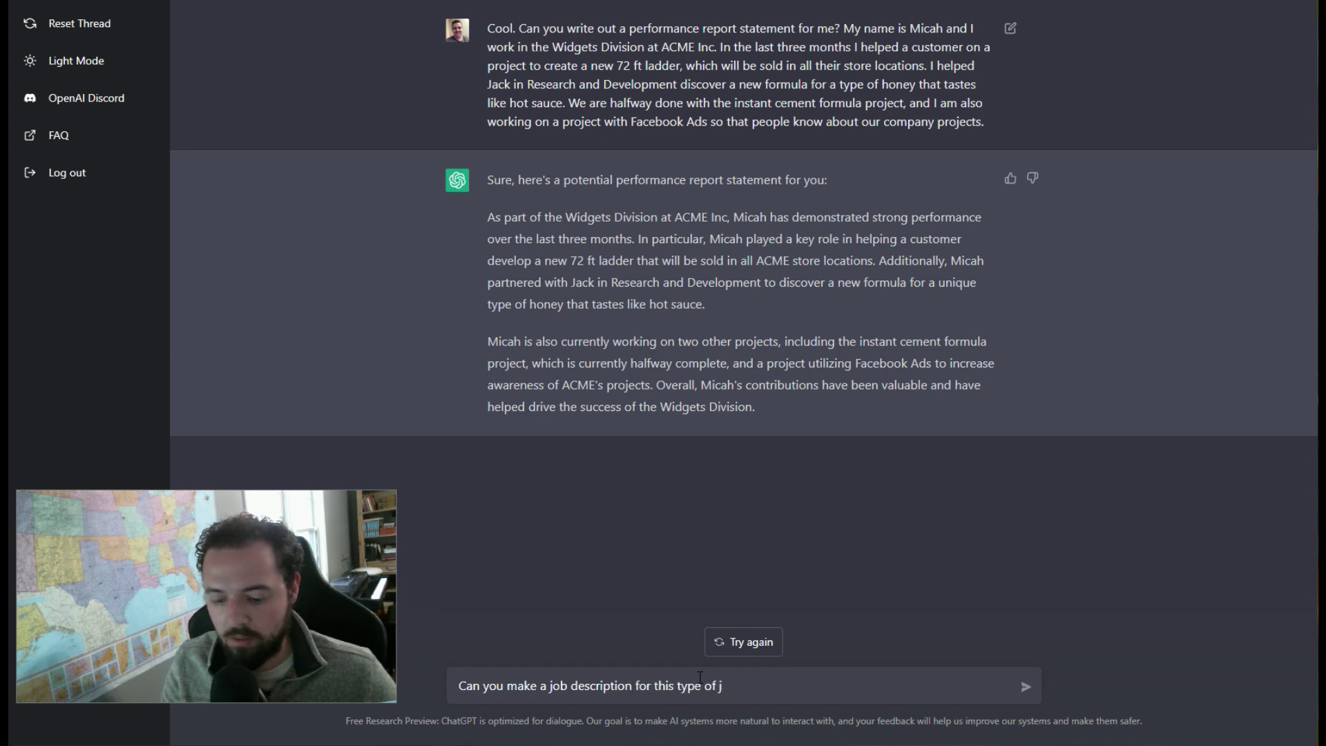
text(job that I work)
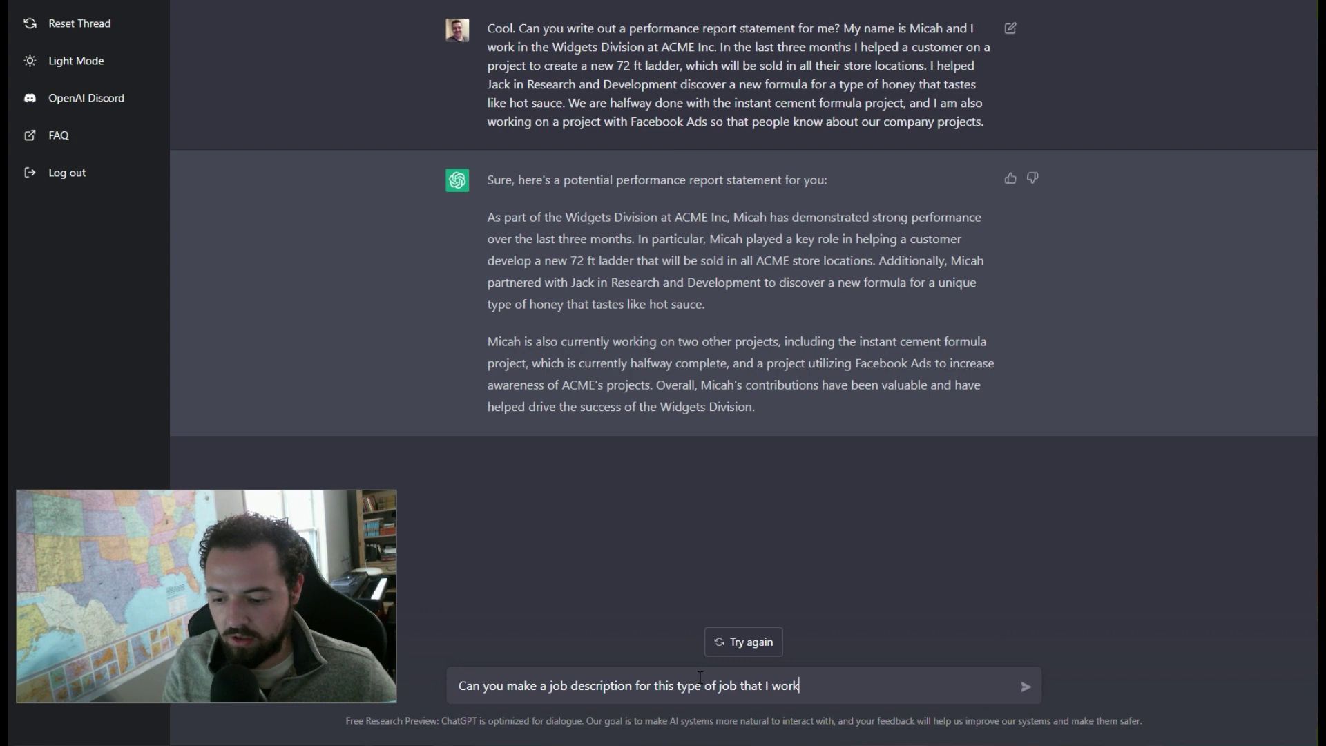
text(? This is wha)
key(BackSpace)
key(BackSpace)
key(BackSpace)
text(s)
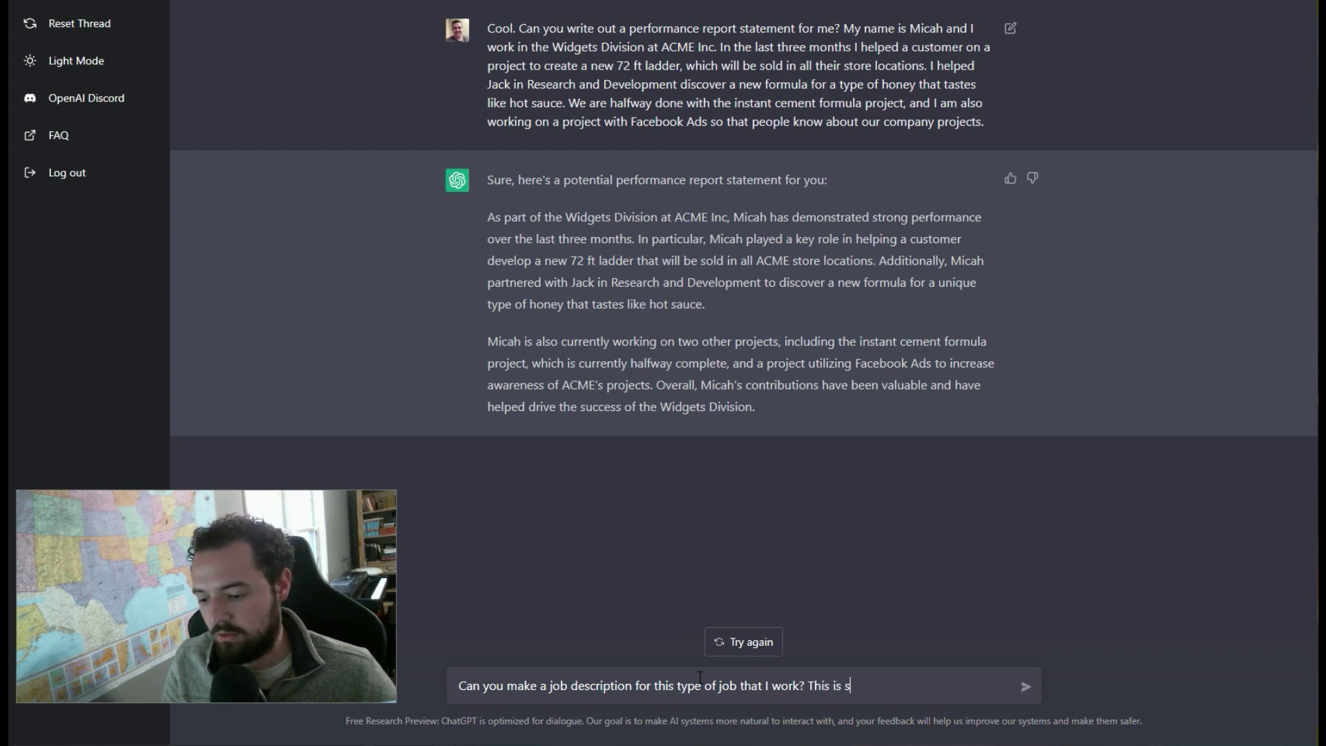
text(o rec)
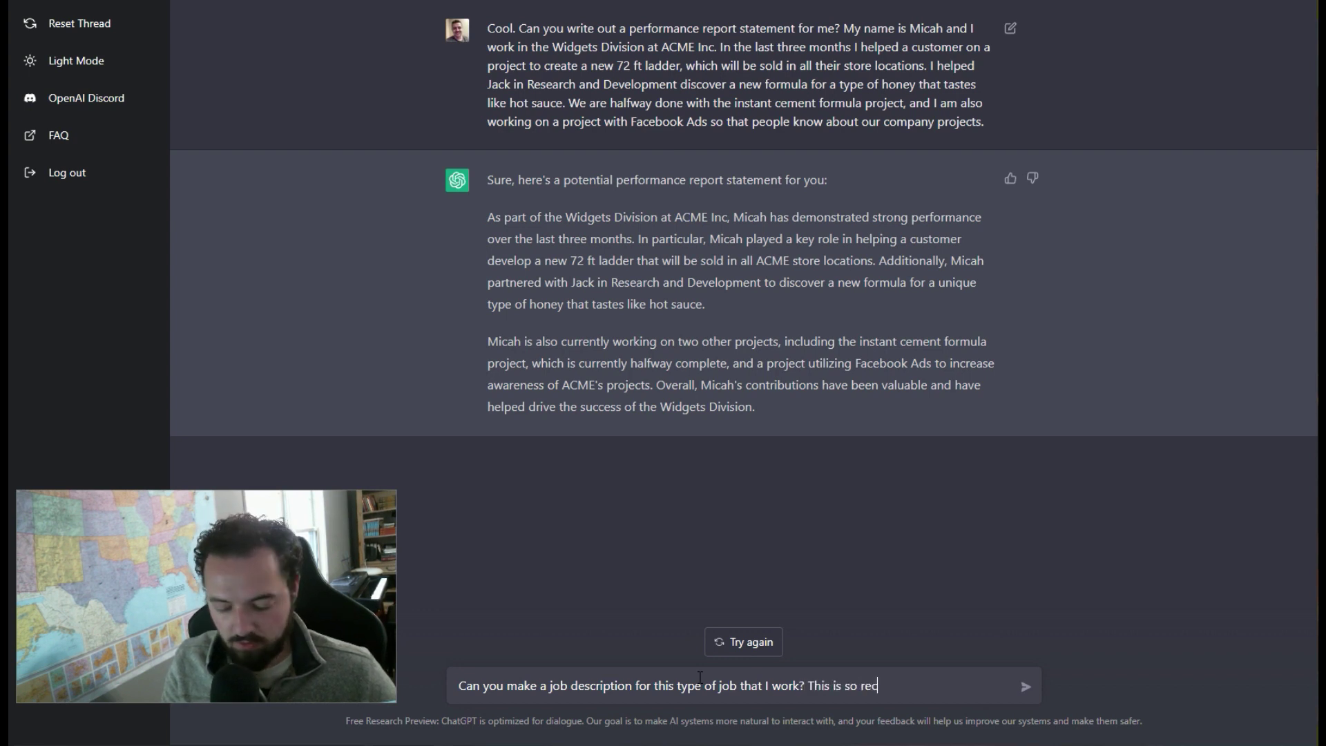
text(ruiting can find a)
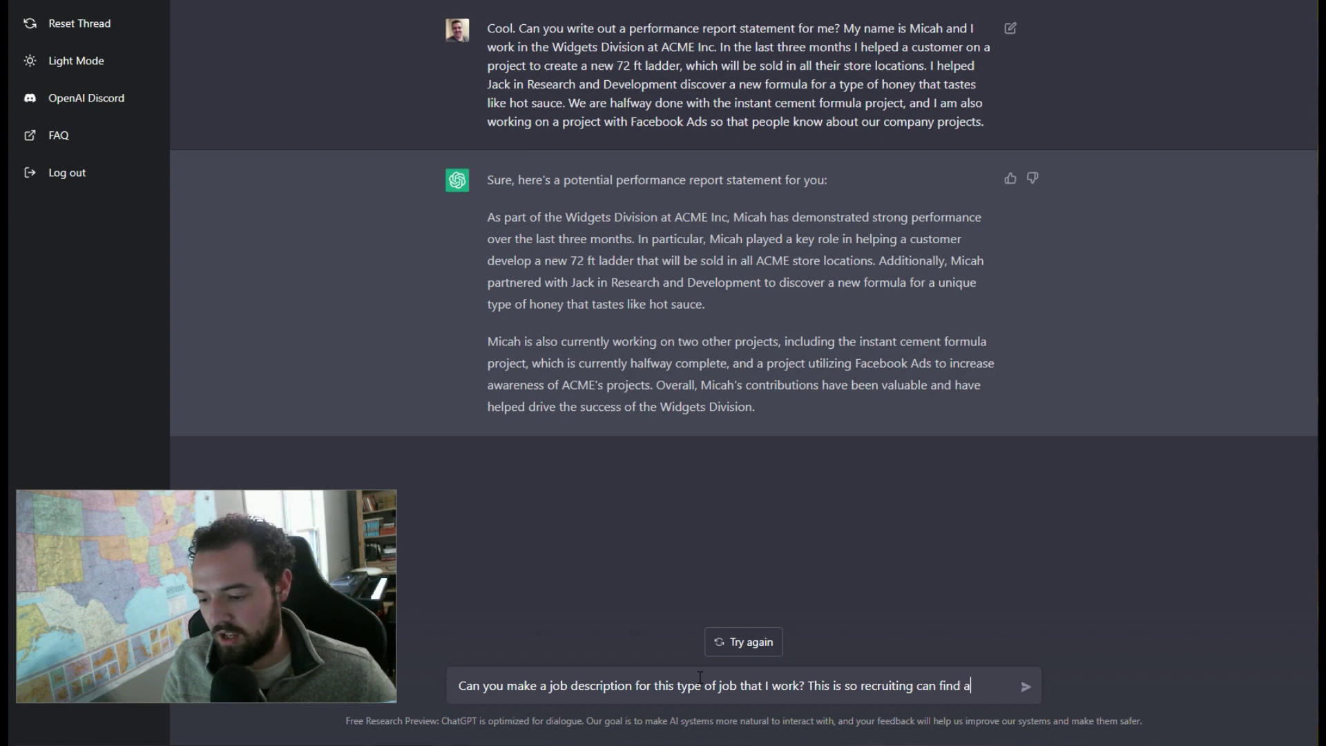
text( replacement for)
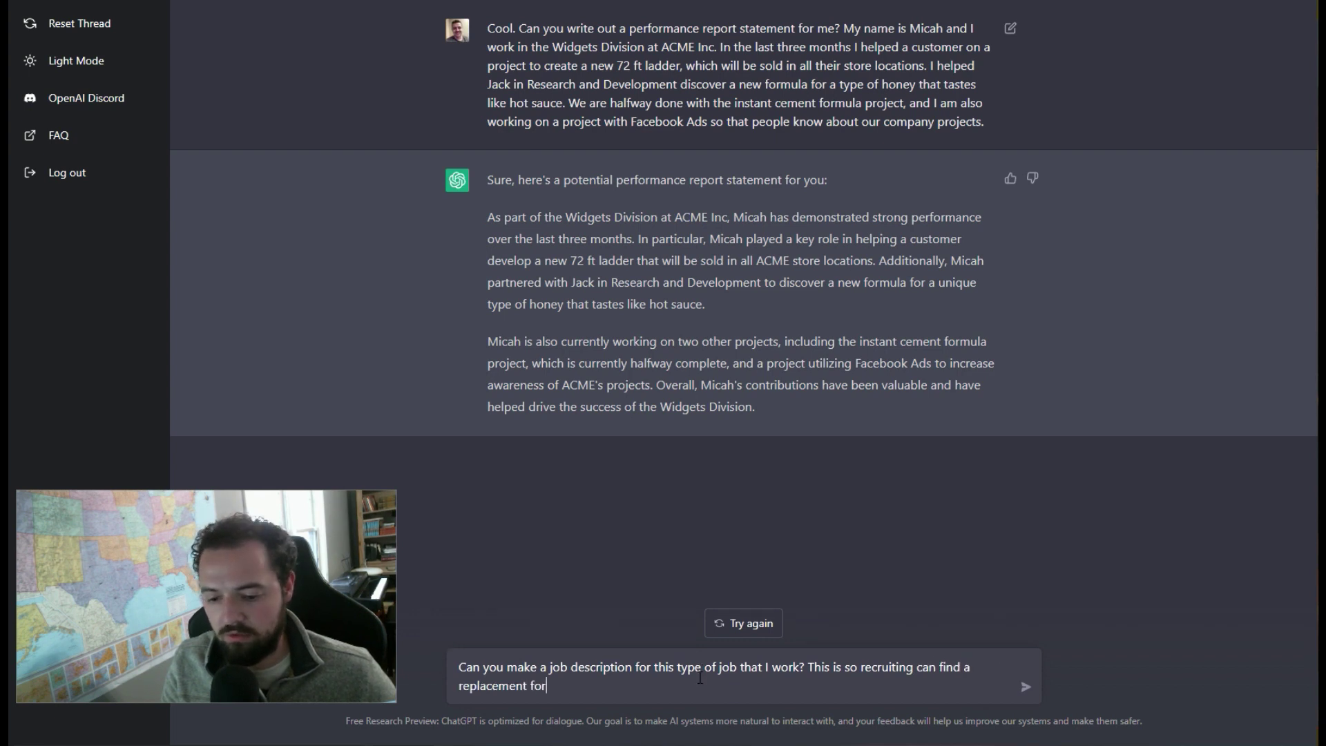
text( me in the n)
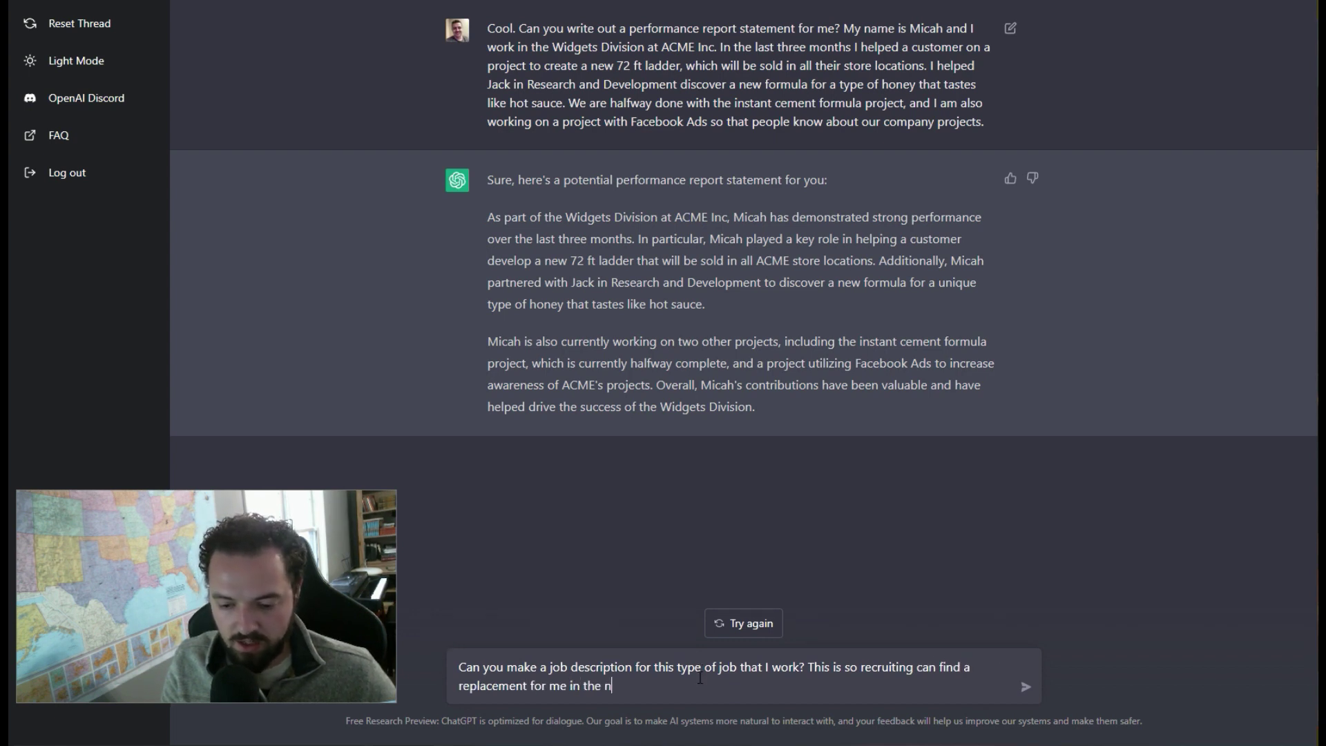
text(ext year?)
key(Return)
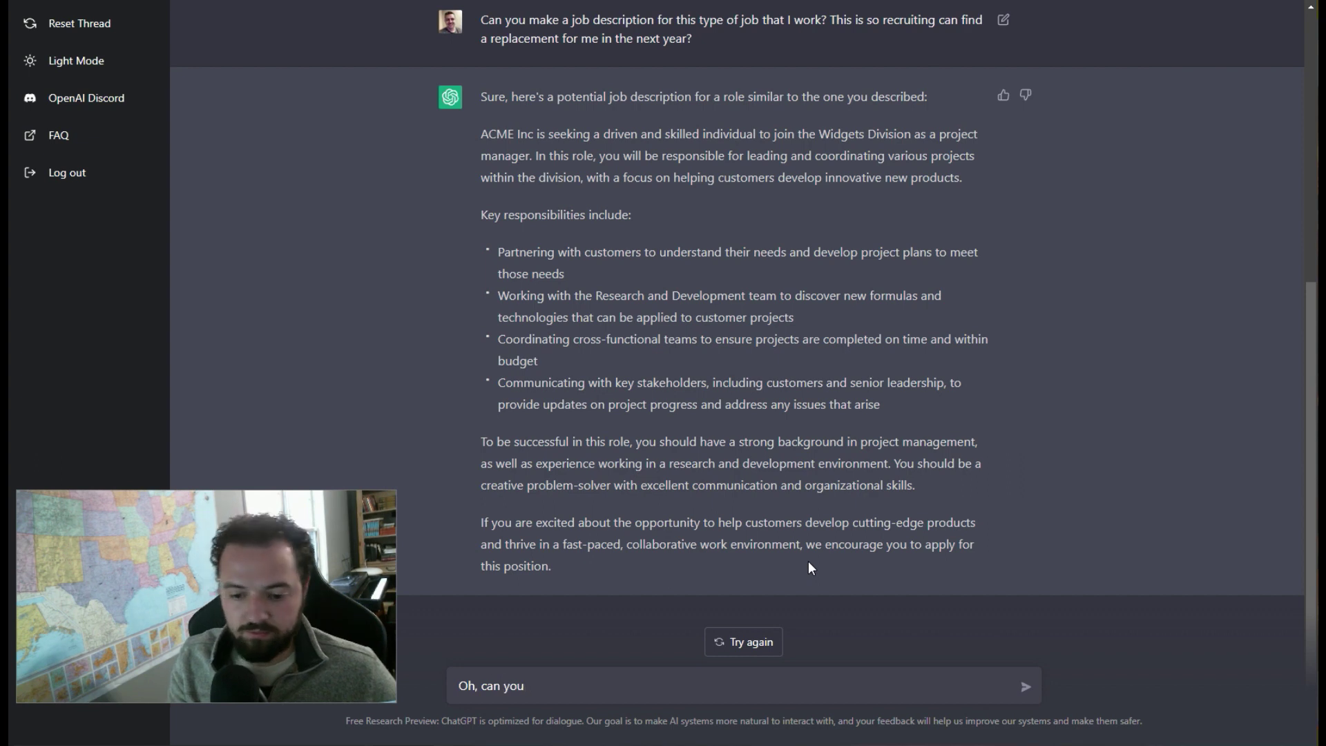
Send the follow-up 'add that you need a masters degree in Project Management or Astrophysics?'
text(add that you need)
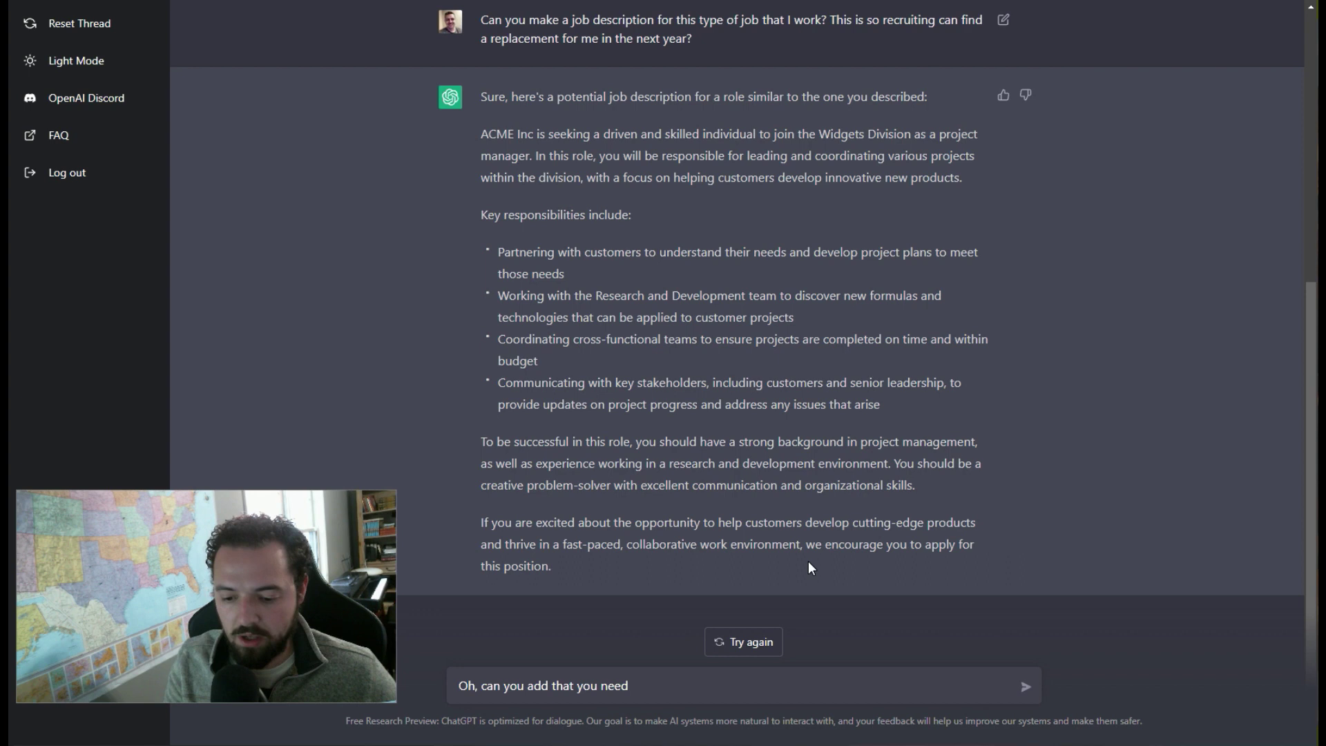
text( a masters in)
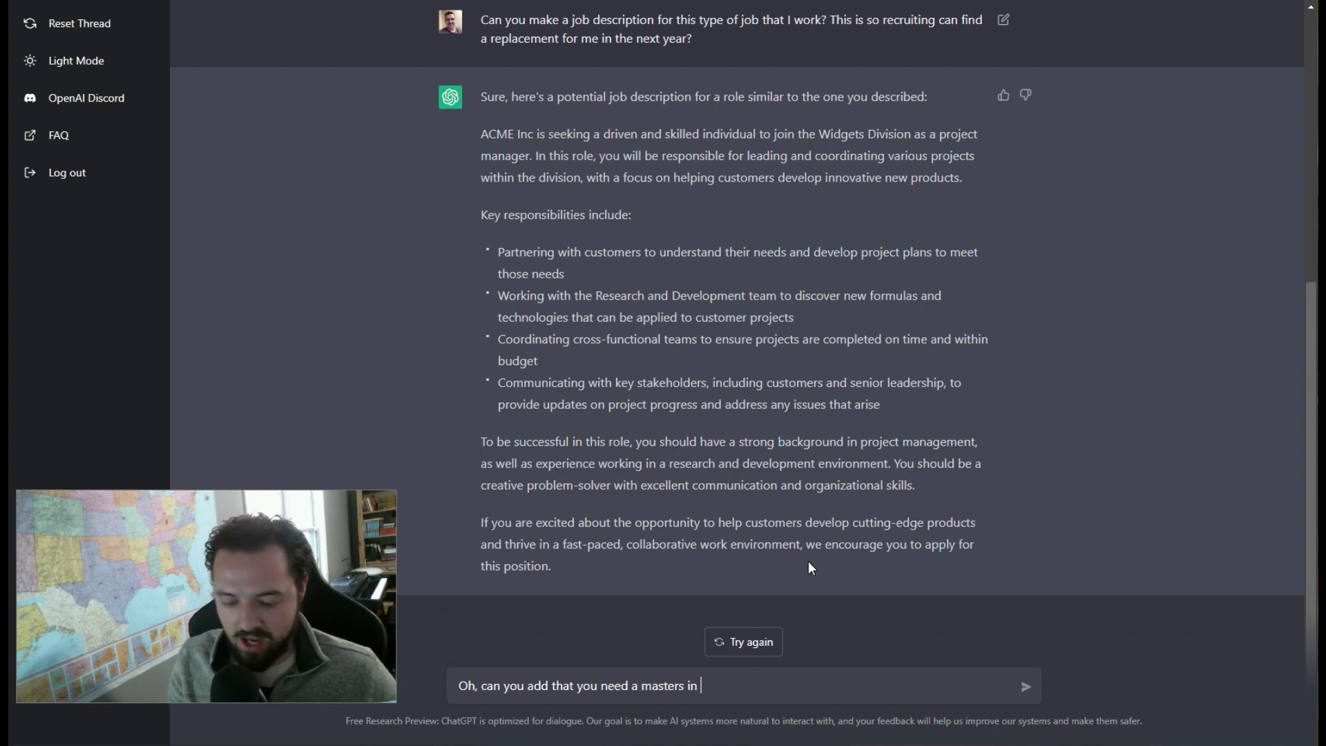
key(BackSpace)
key(BackSpace)
key(BackSpace)
text(d)
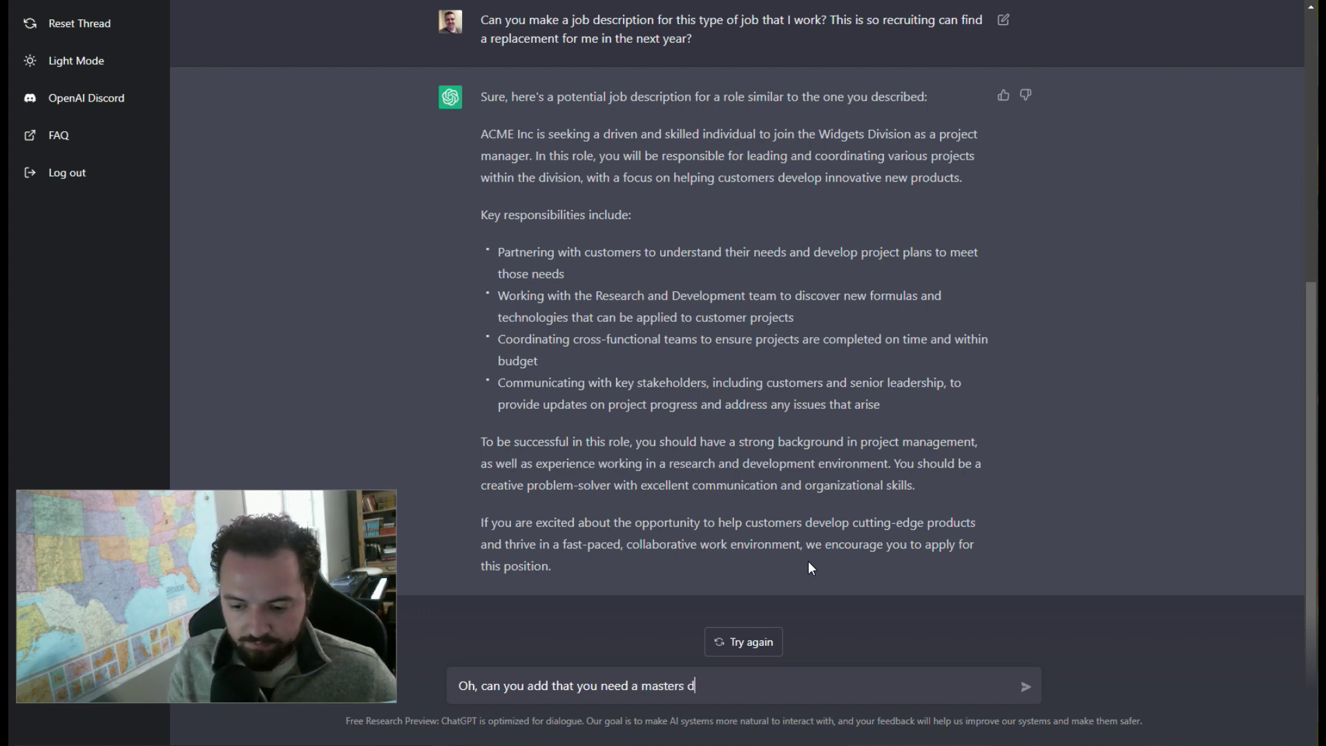
text(egree in)
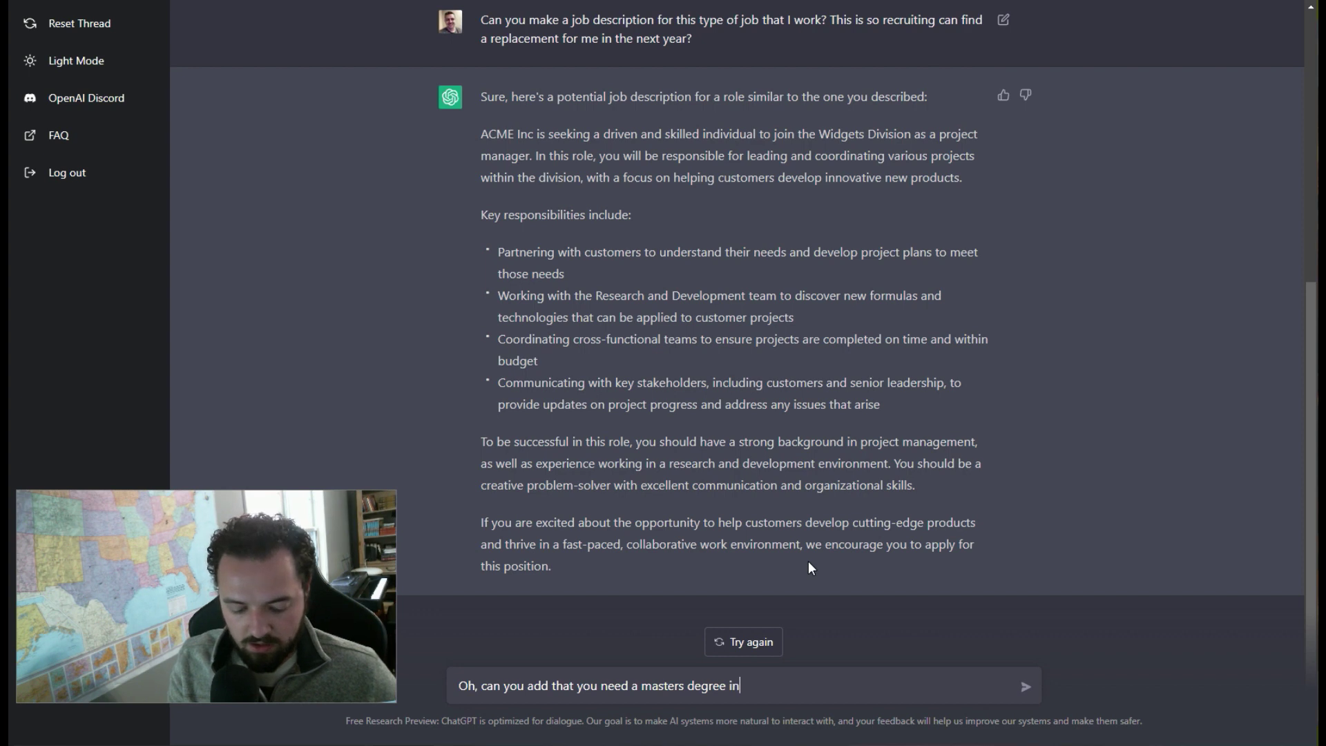
text( Project Managem)
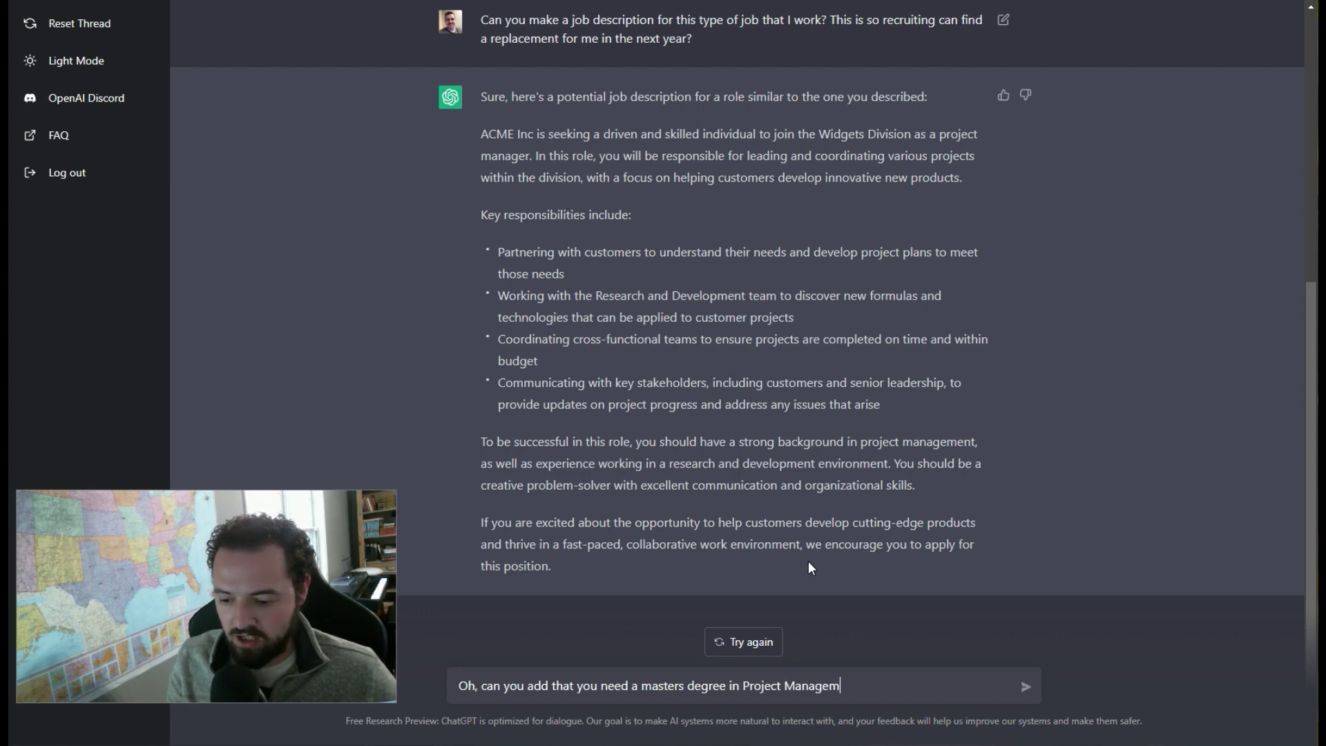
text(ent or )
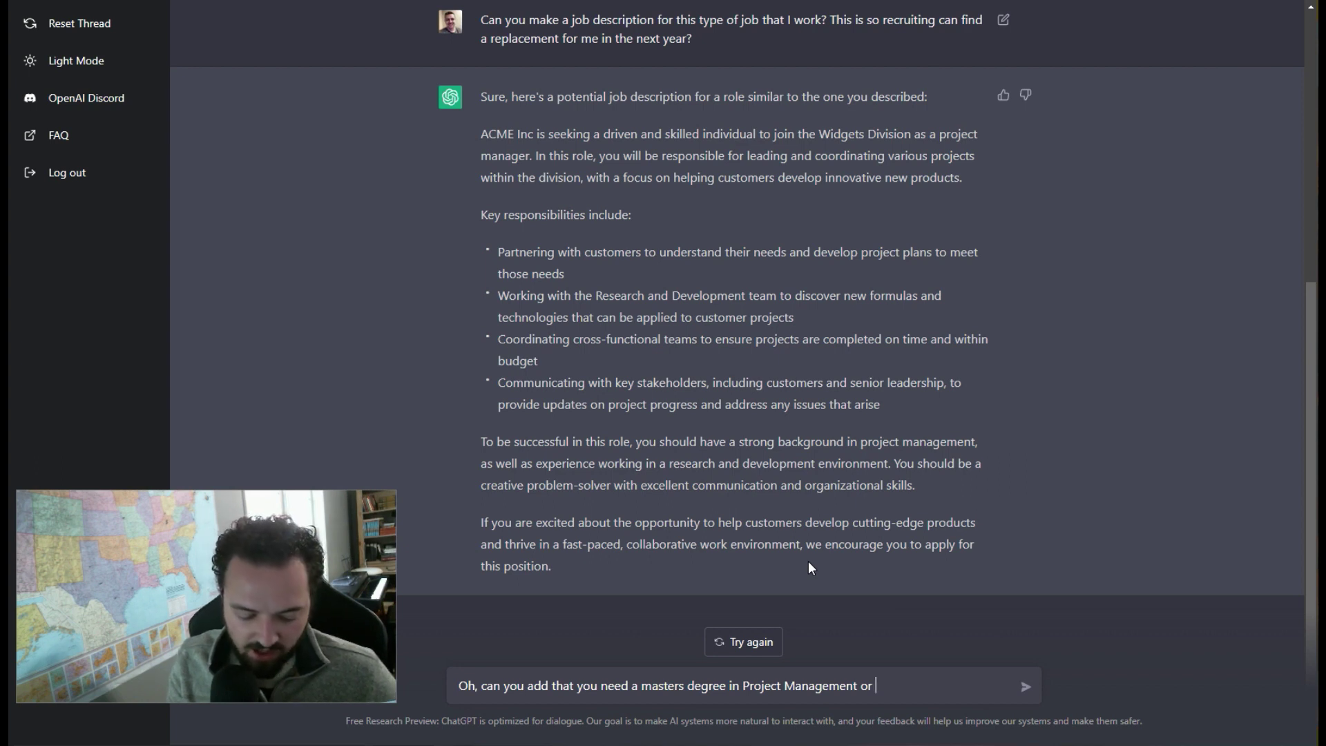
text(Astrophysics?)
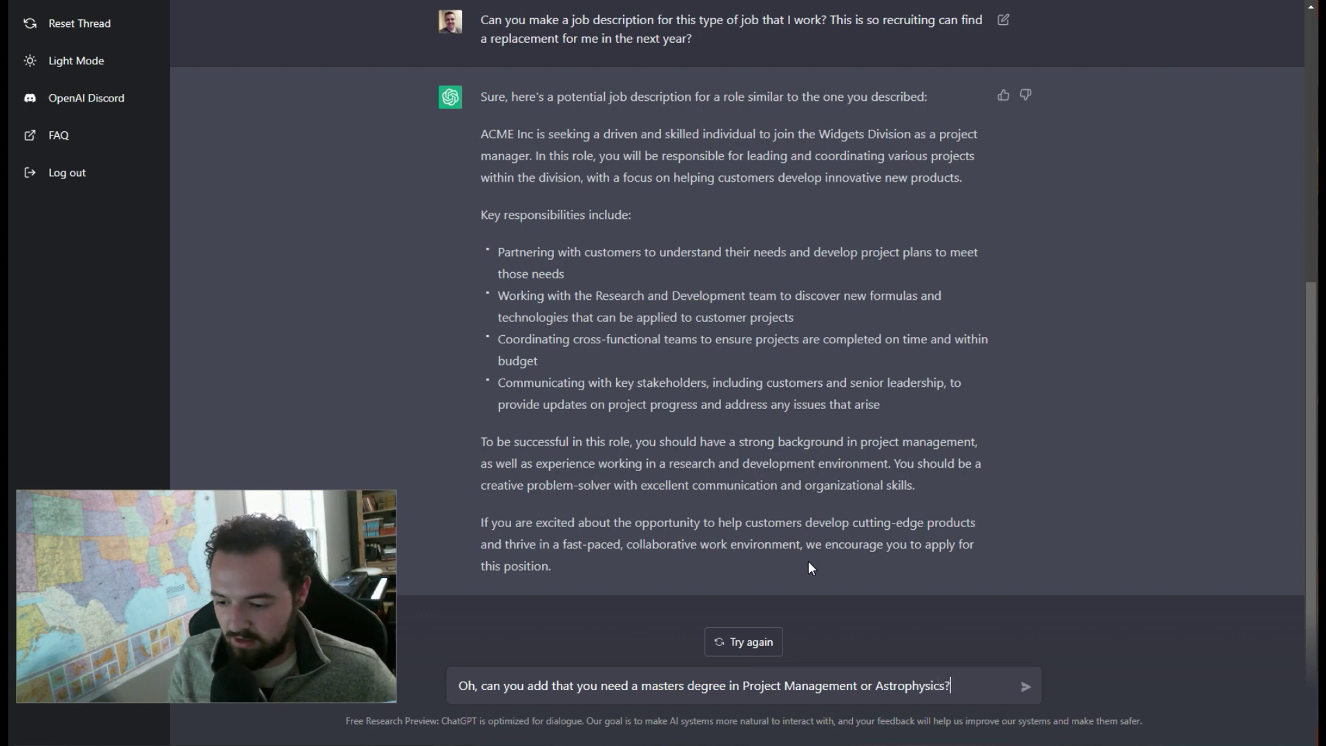
key(Return)
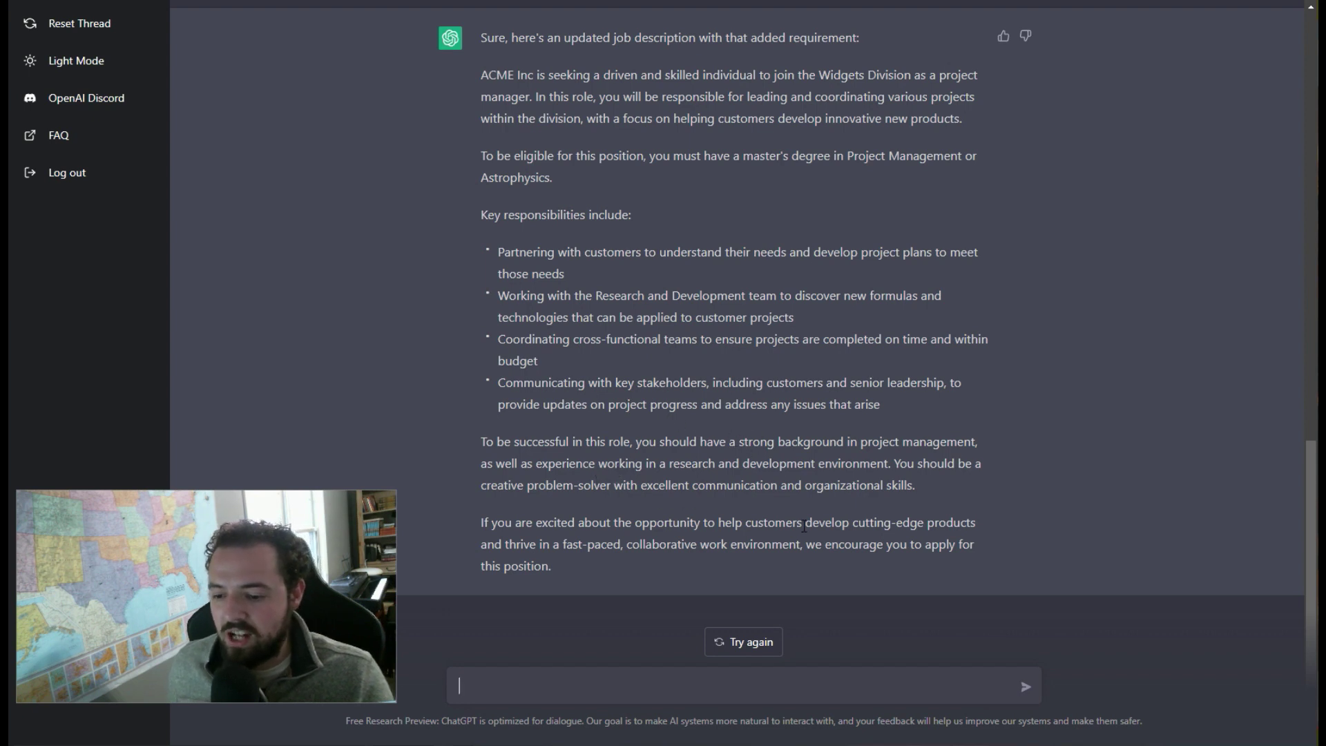
Start a message asking to add a new education requirement for this job
scroll(804, 526, up, 1)
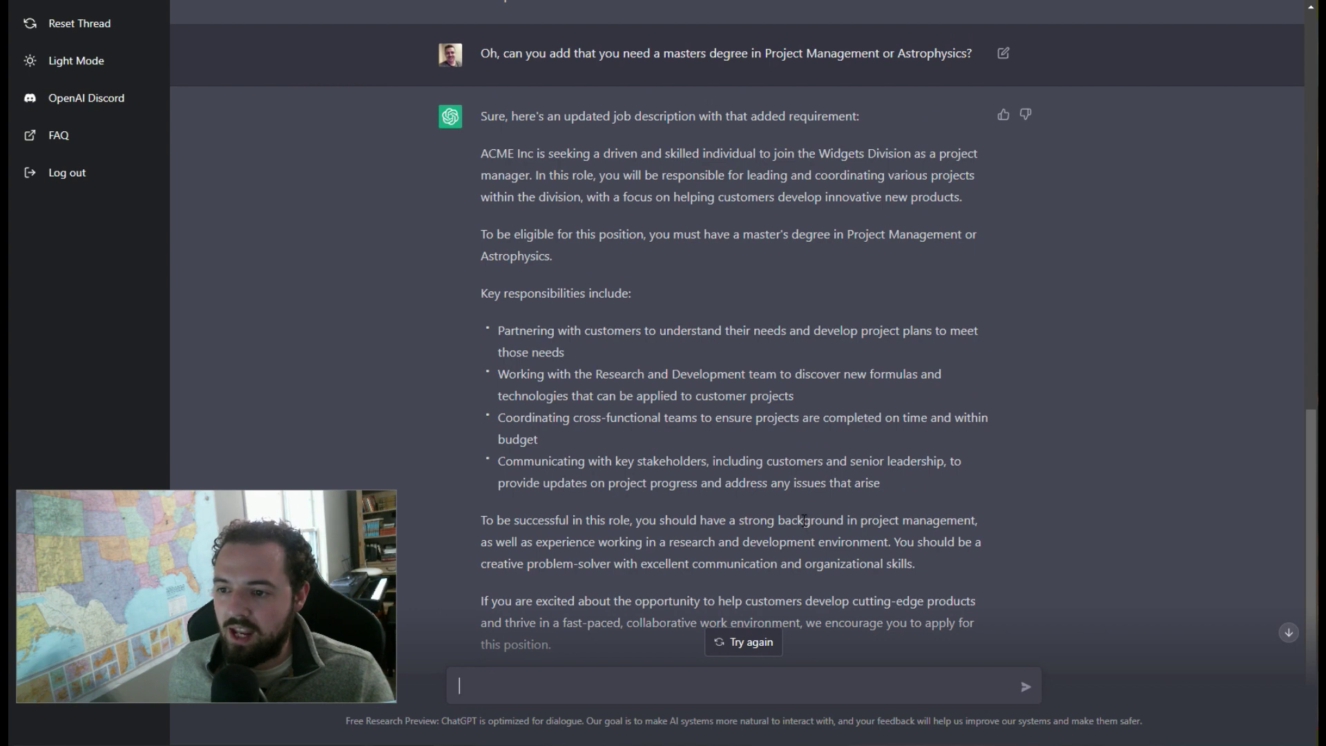
scroll(804, 521, up, 1)
scroll(804, 521, down, 2)
scroll(797, 391, up, 2)
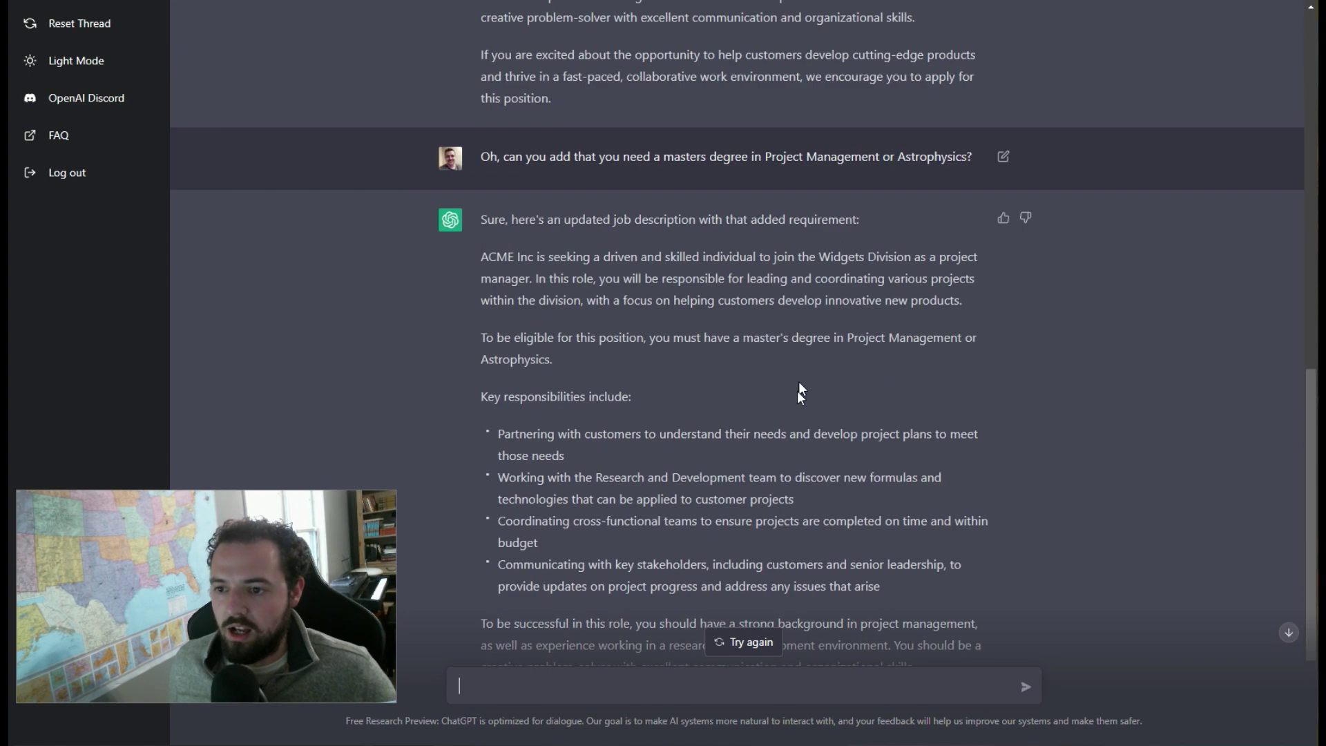
scroll(785, 531, down, 2)
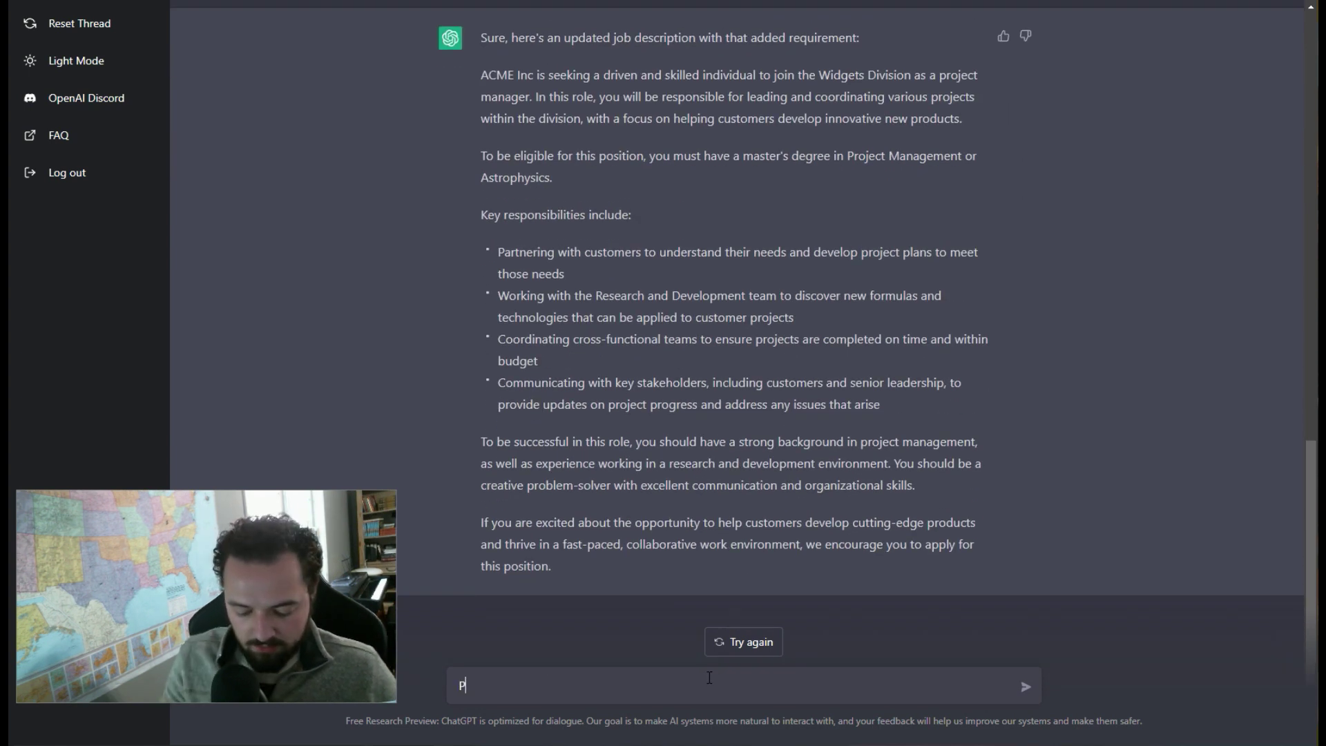
text(se add a )
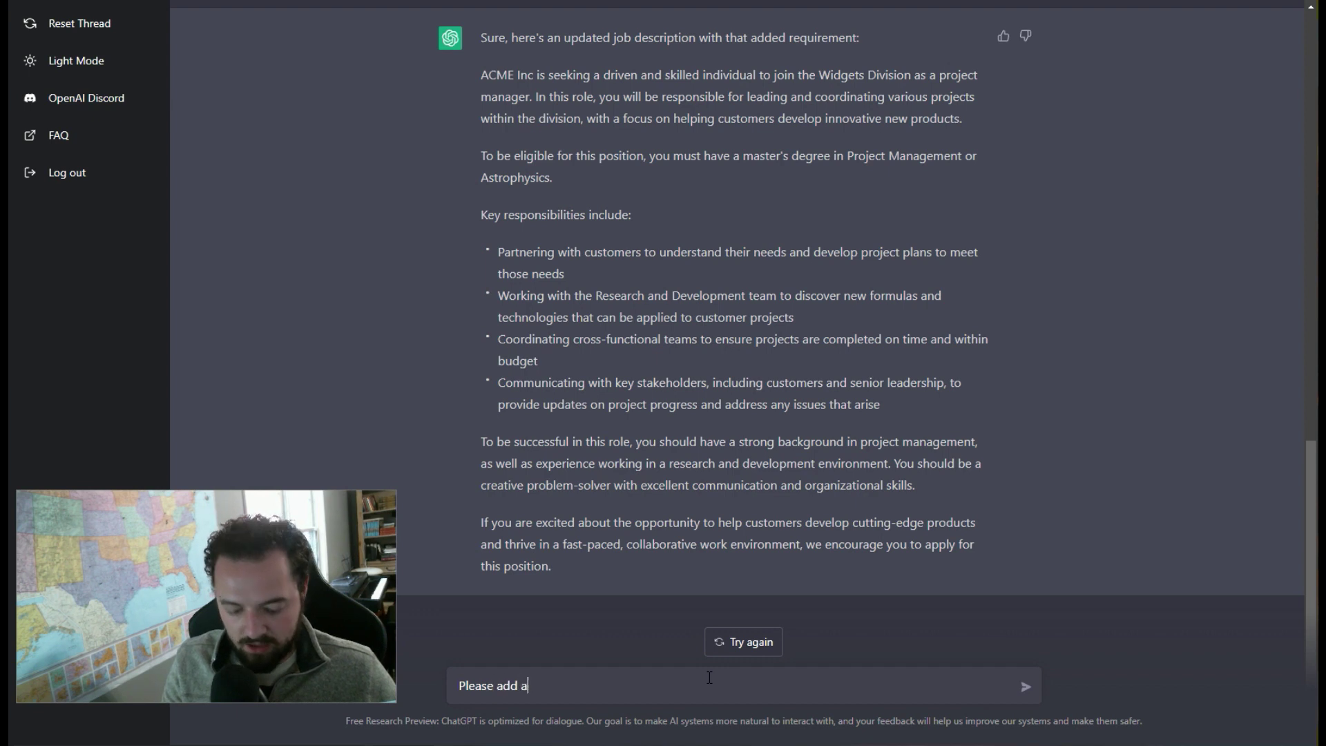
text(ne ducation)
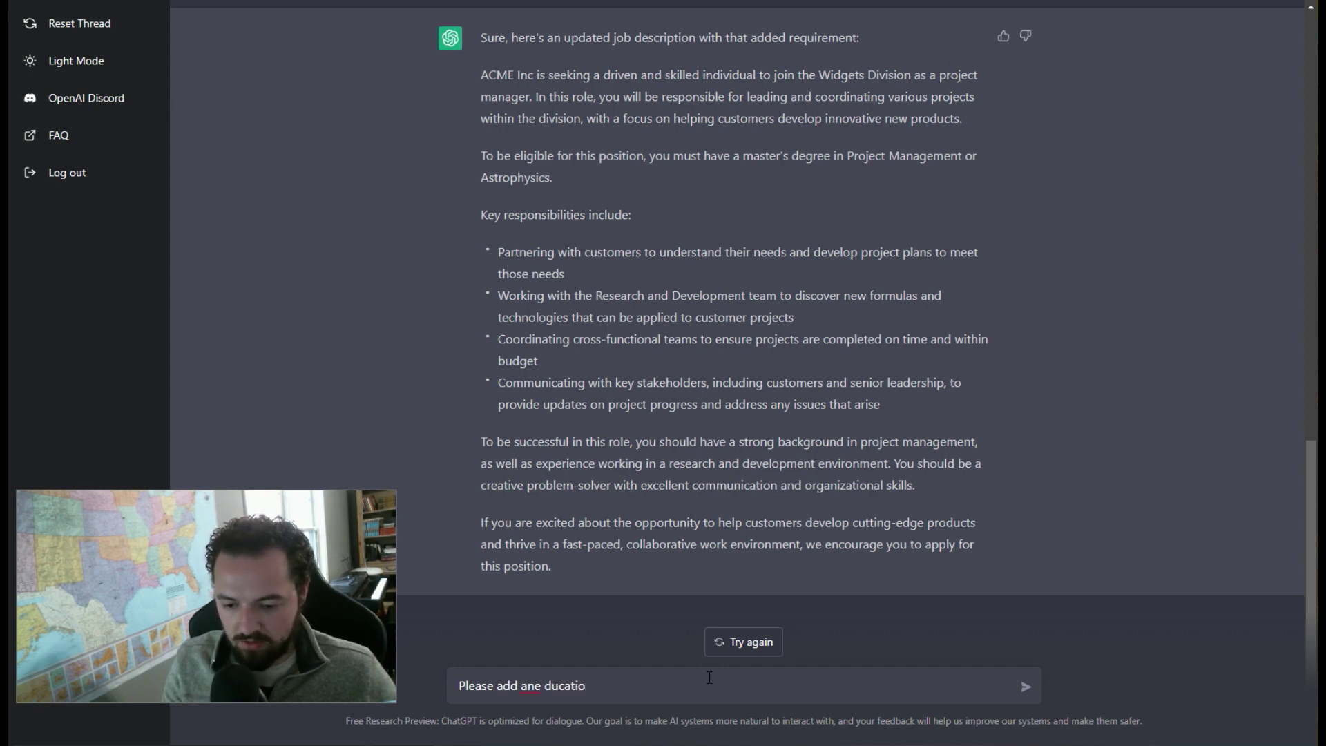
key(BackSpace)
key(BackSpace)
key(BackSpace)
key(BackSpace)
key(BackSpace)
key(BackSpace)
key(BackSpace)
key(BackSpace)
key(BackSpace)
text(educa)
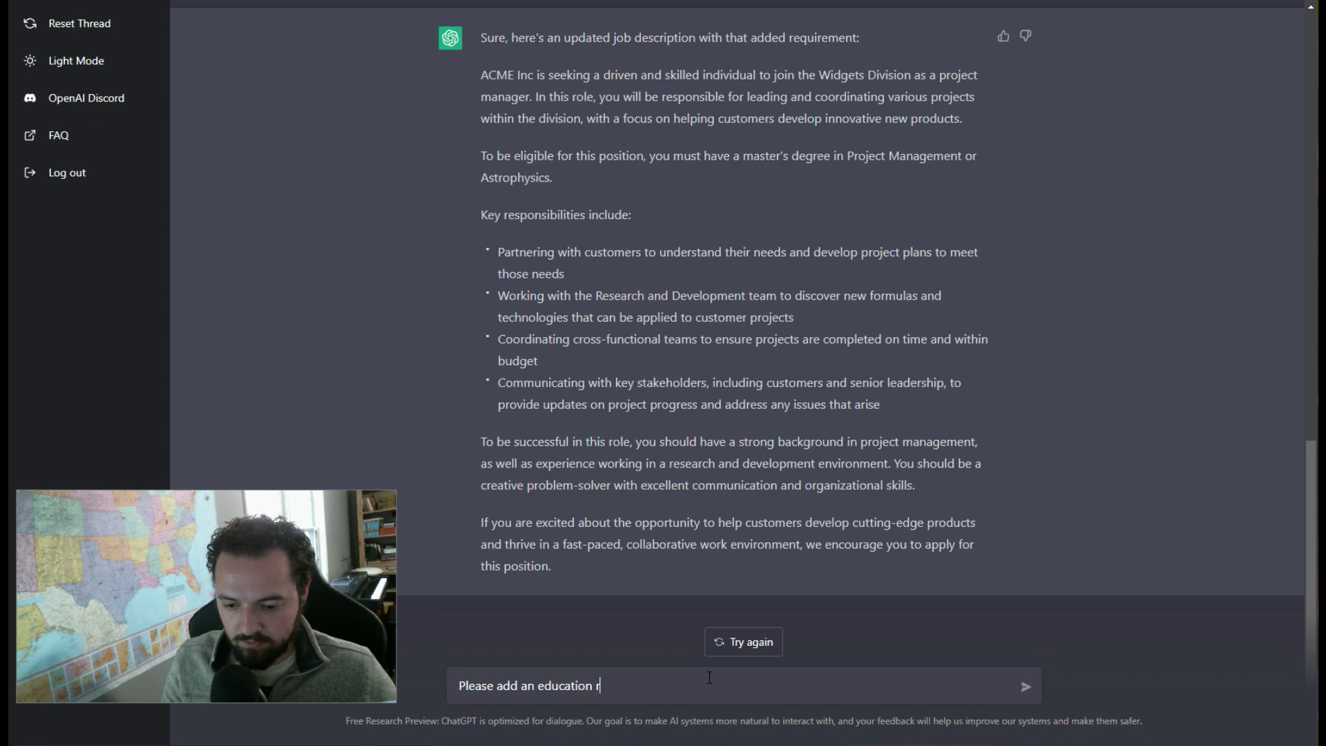
text(rement for this jo)
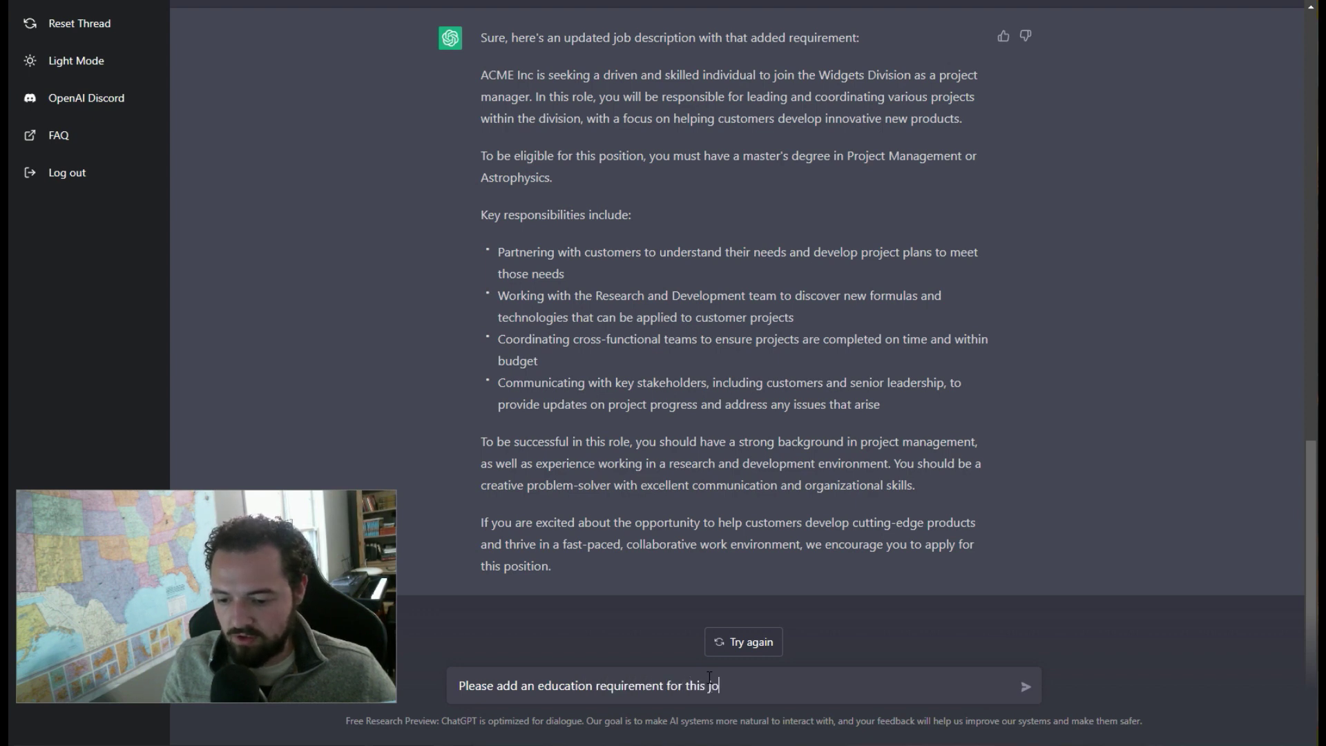
text(b add)
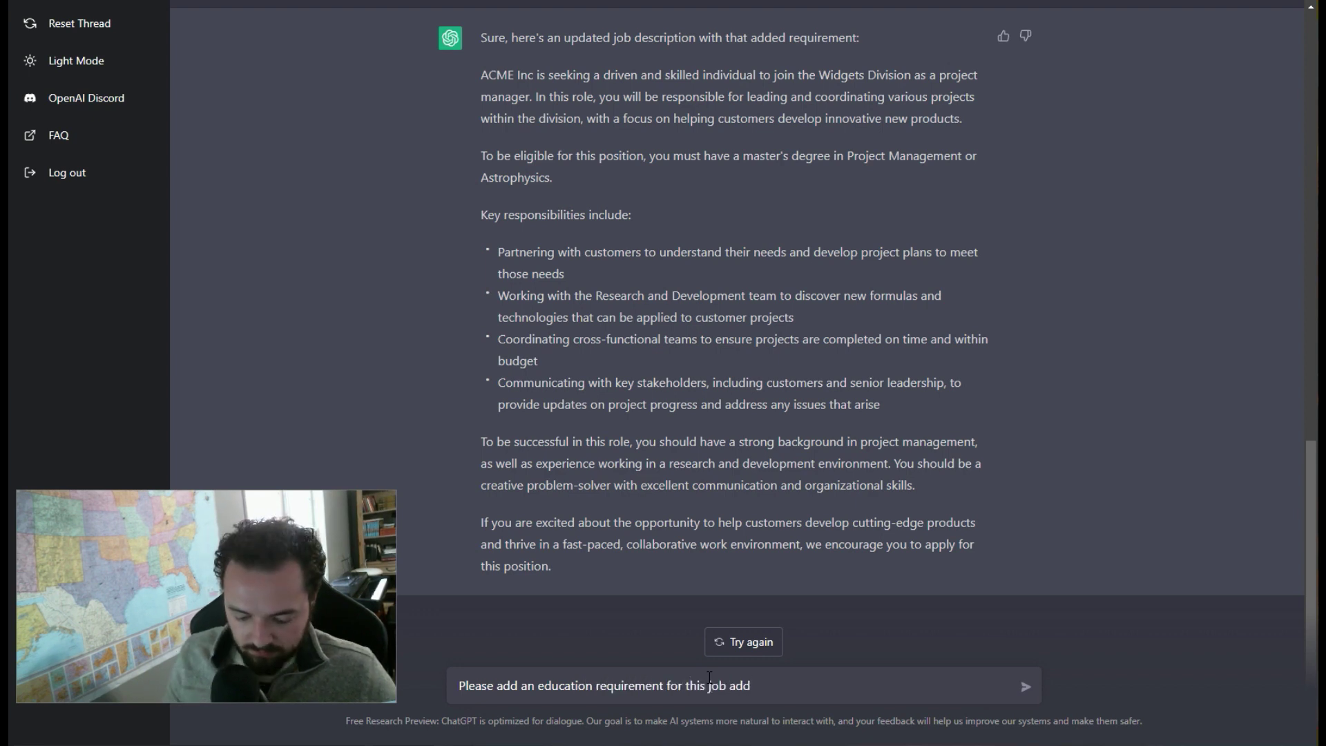
Add 'The applicant needs' plus the copied master's degree wording, trim 'you need', and send
scroll(803, 162, up, 2)
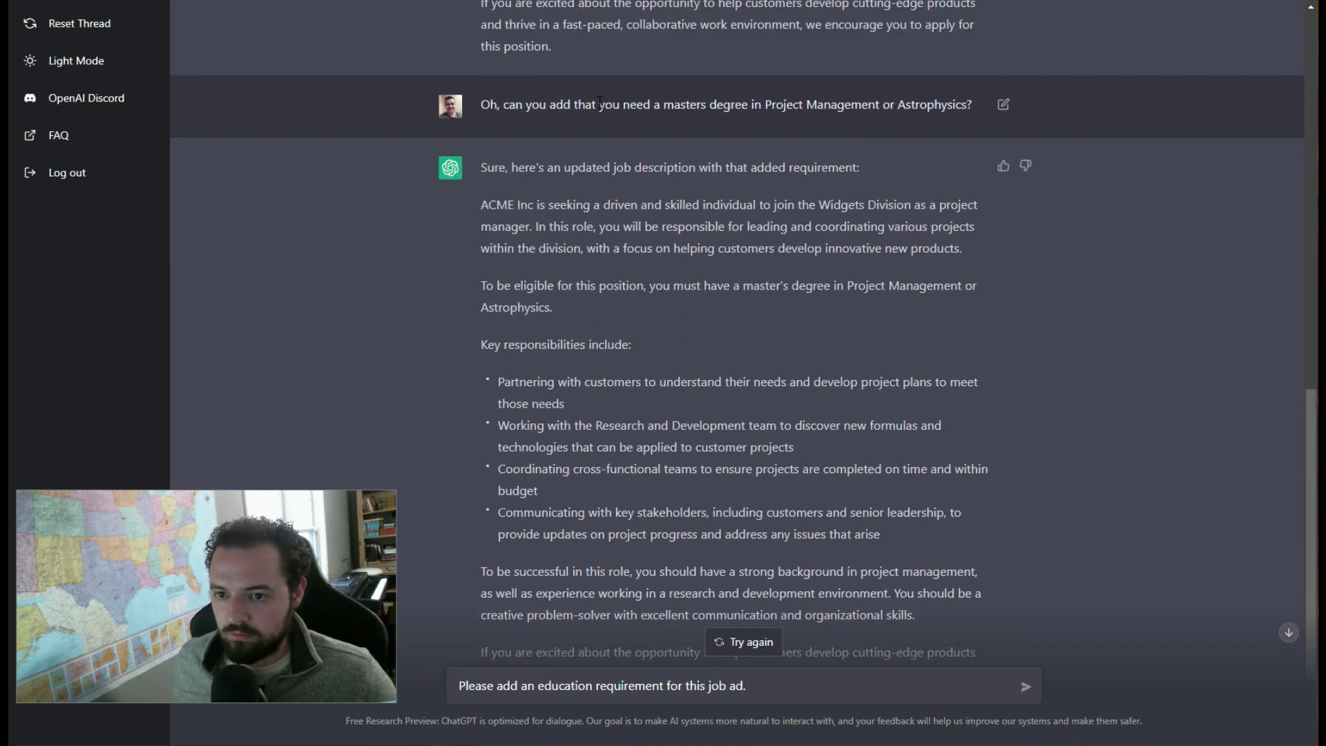
drag(600, 102, 981, 103)
key(ctrl+c)
scroll(910, 458, down, 1)
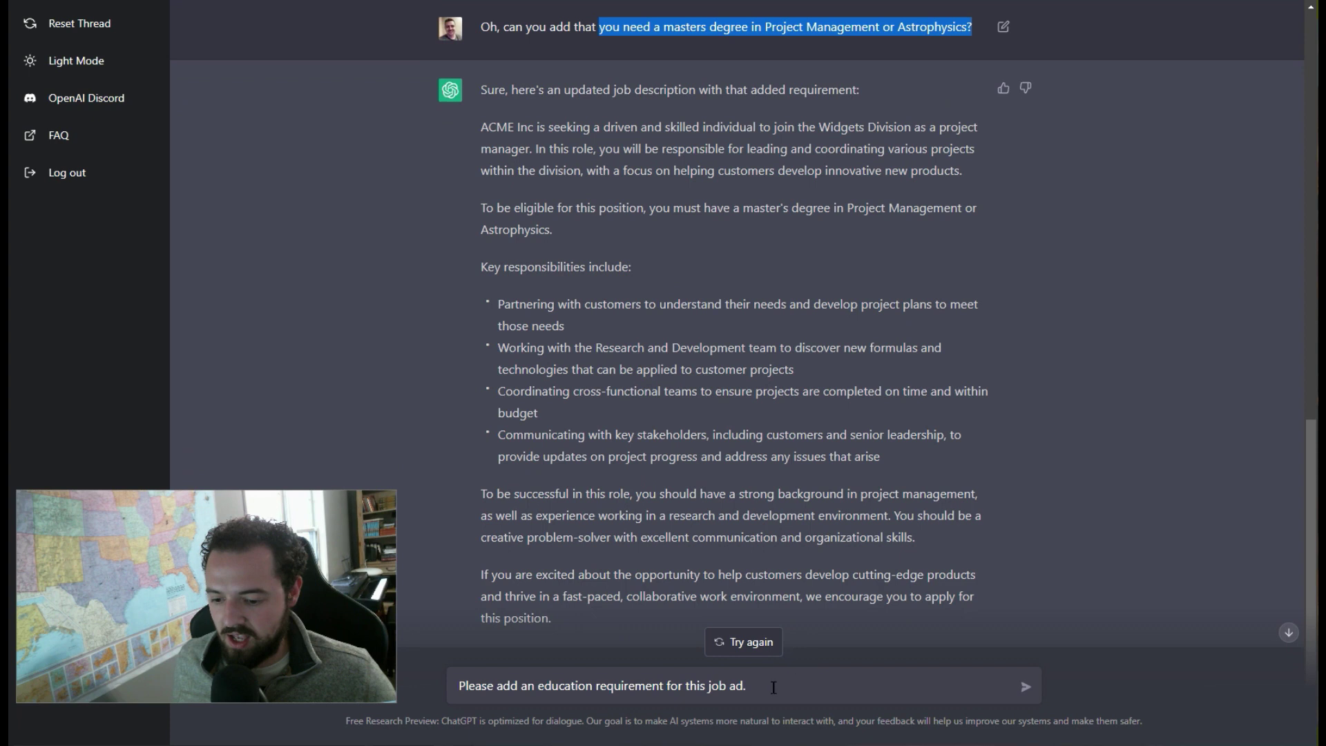
click(773, 687)
text(The)
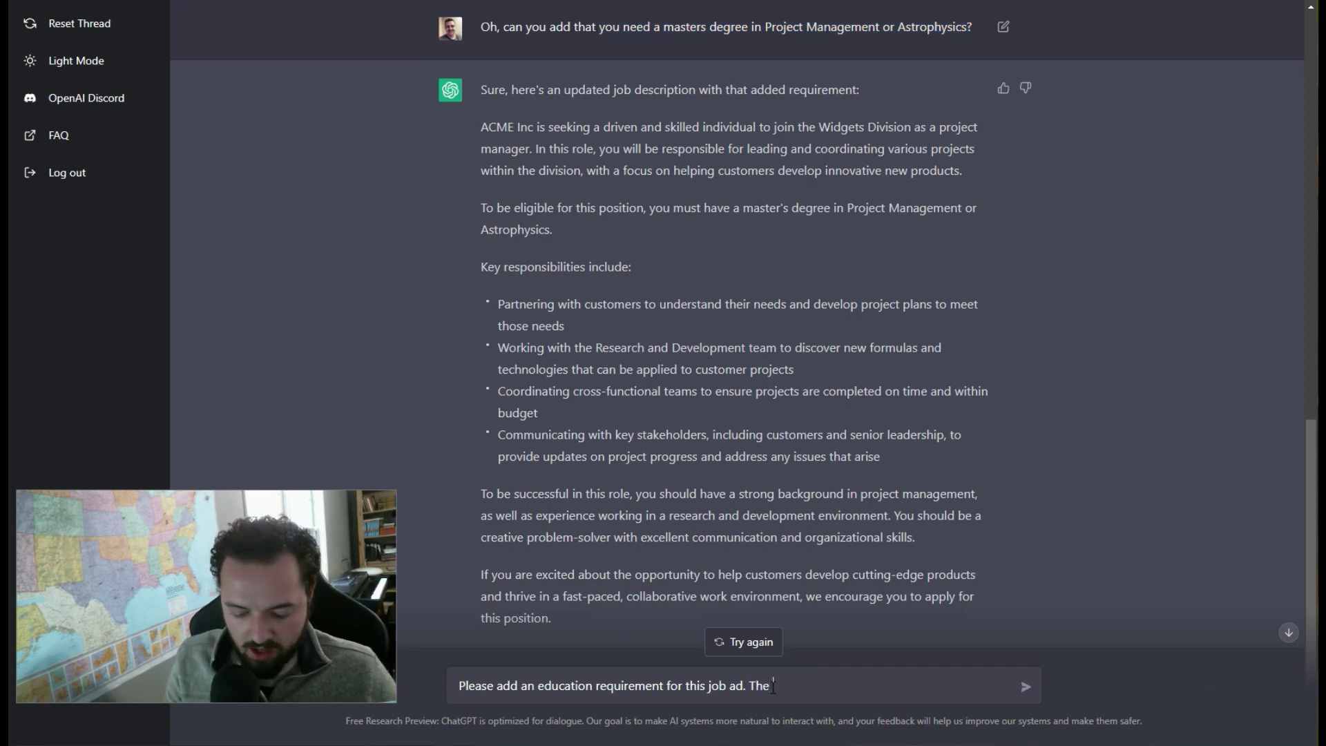
text( applicant needs)
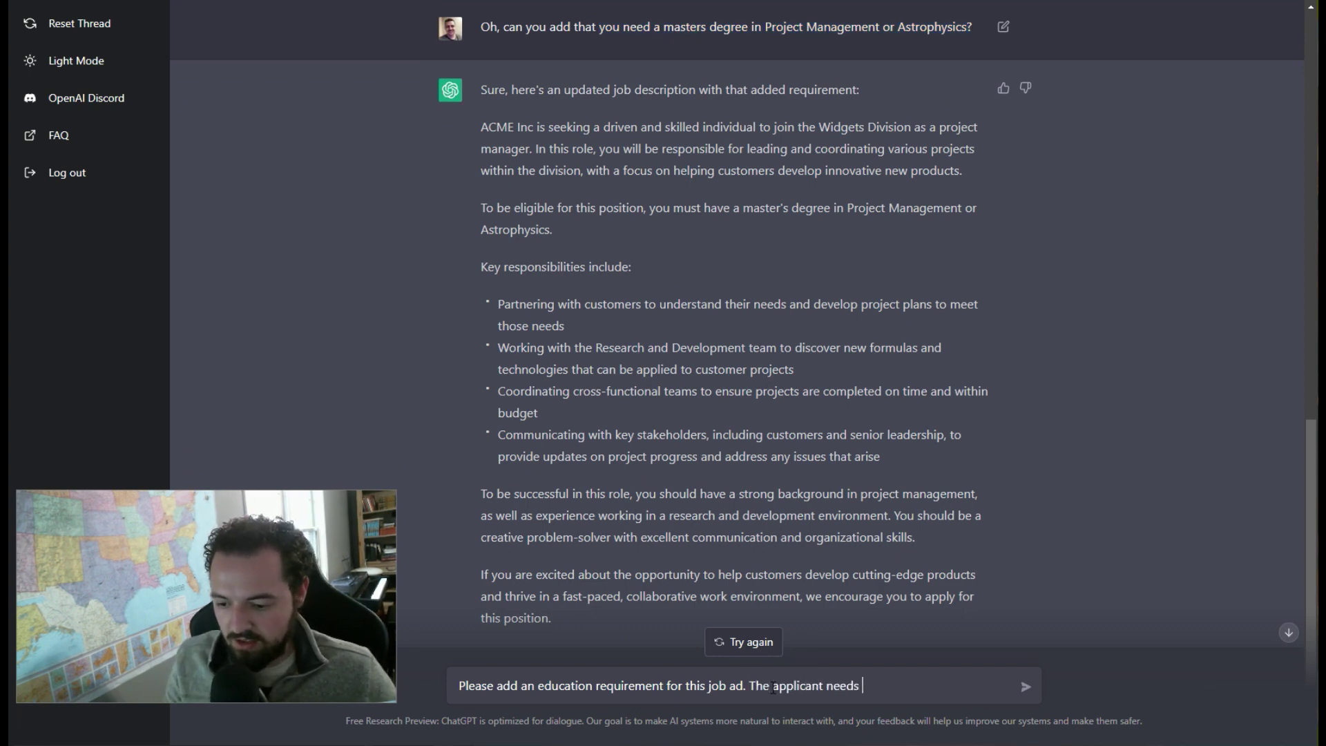
key(ctrl+v)
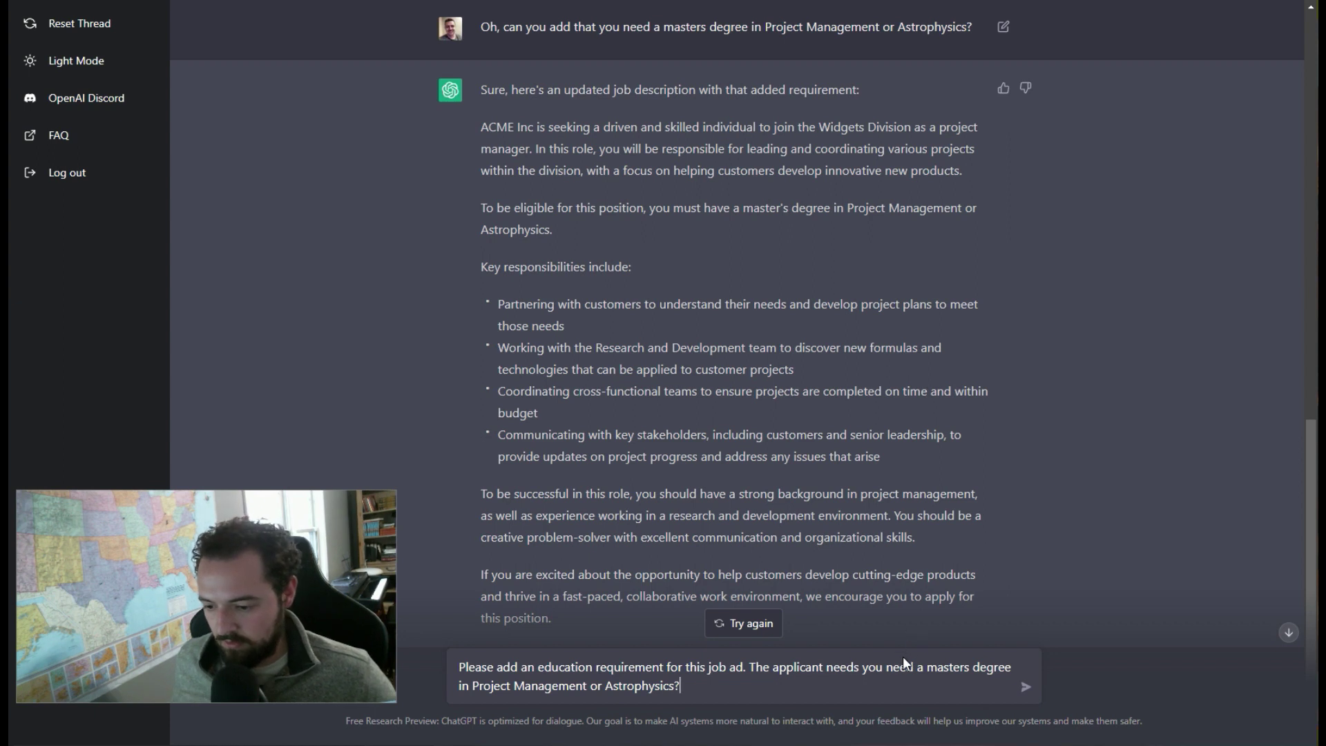
drag(913, 667, 869, 667)
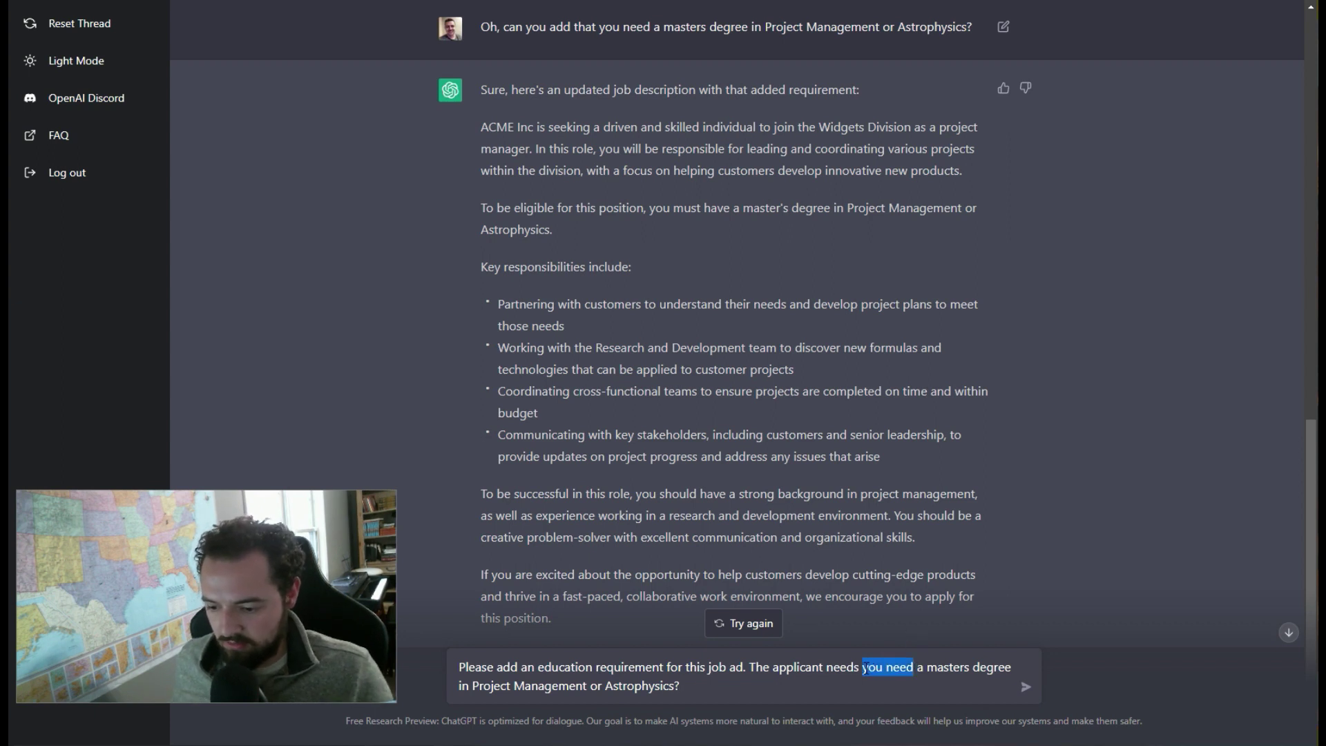
key(BackSpace)
key(BackSpace)
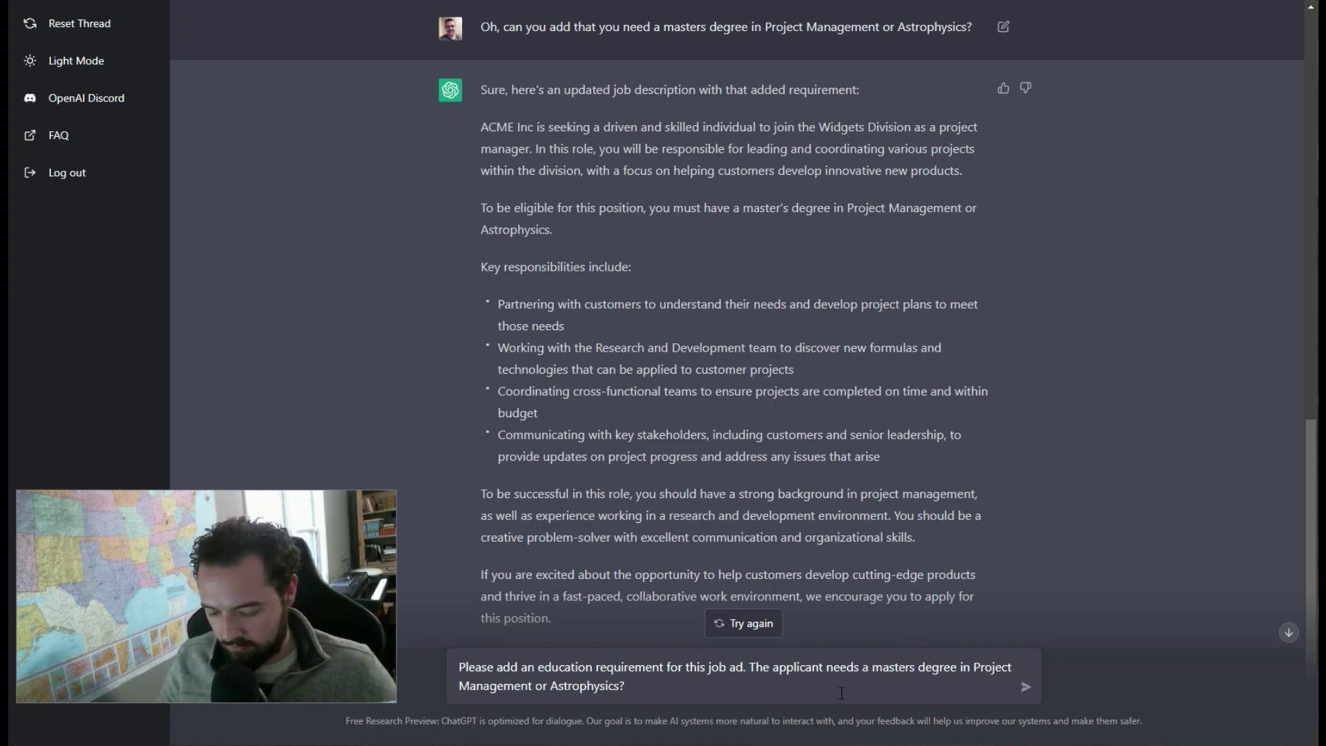
key(Return)
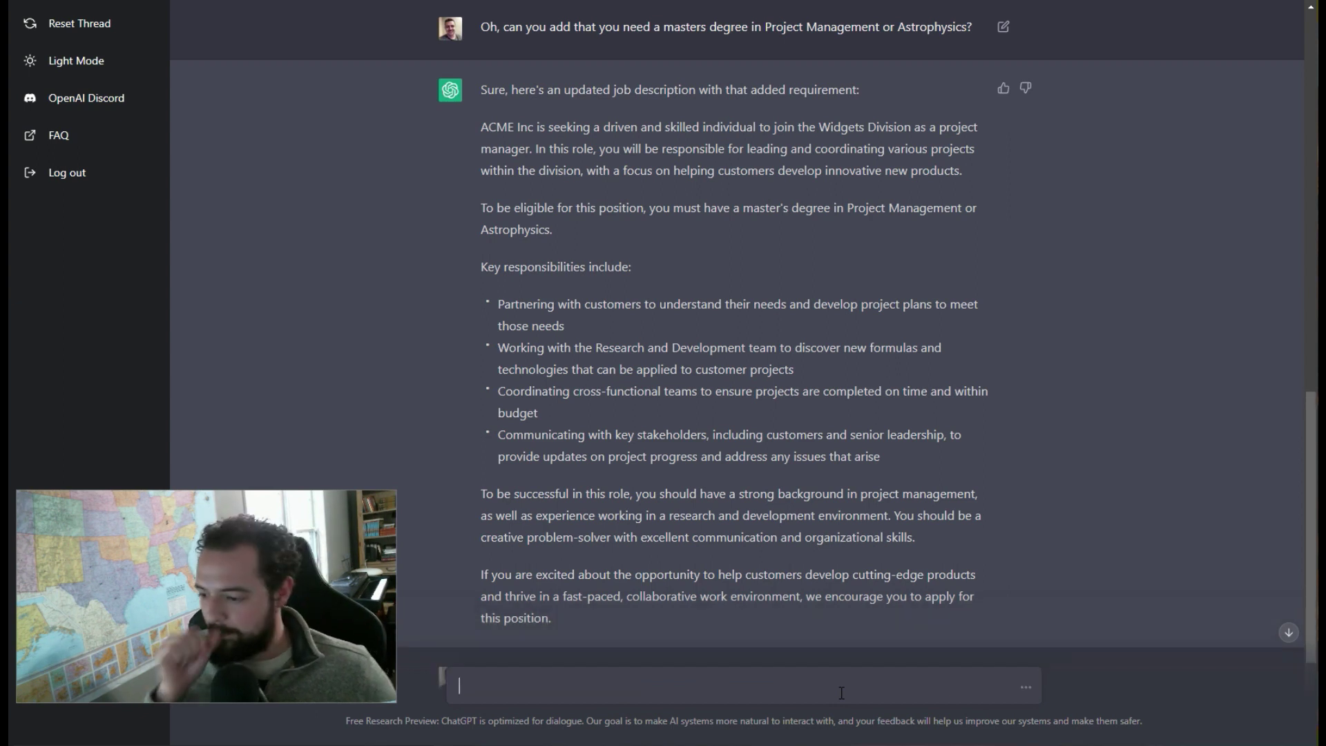
Jump to the bottom of the chat to follow the updated job description being generated
click(1286, 631)
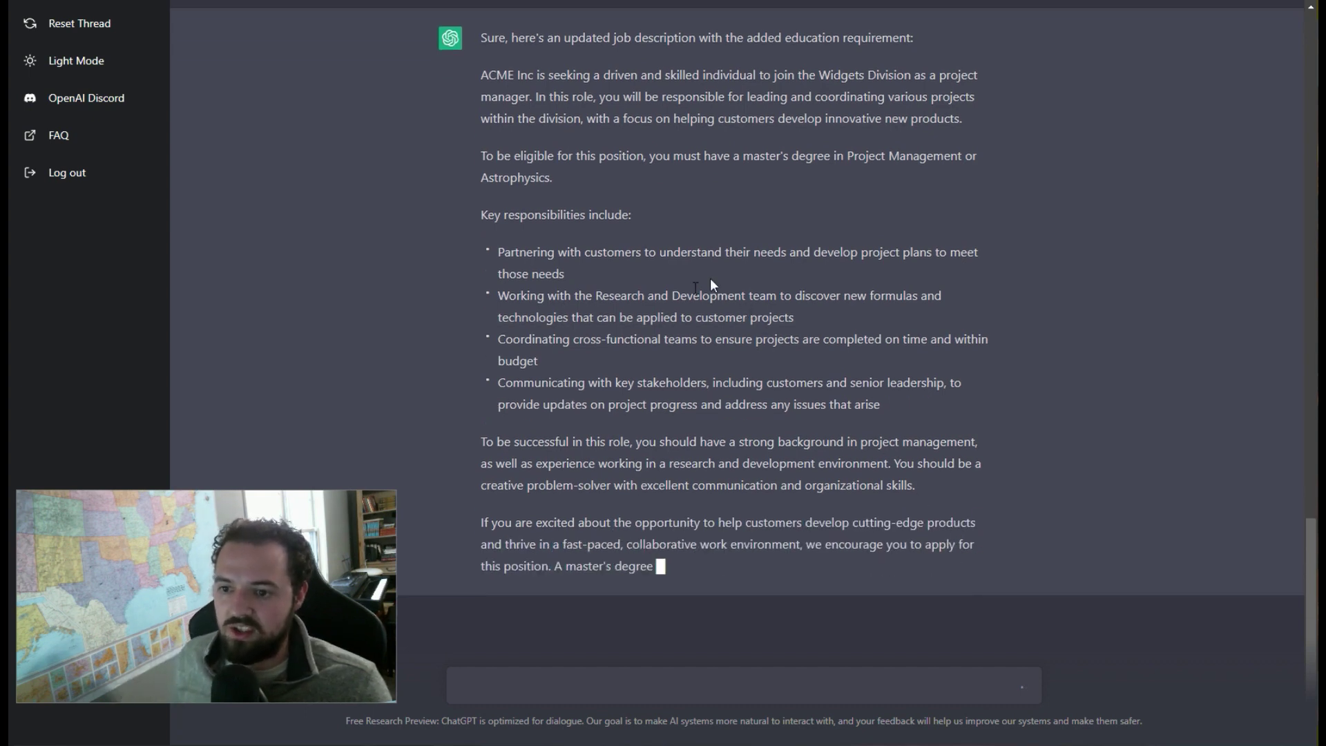
drag(608, 168, 484, 125)
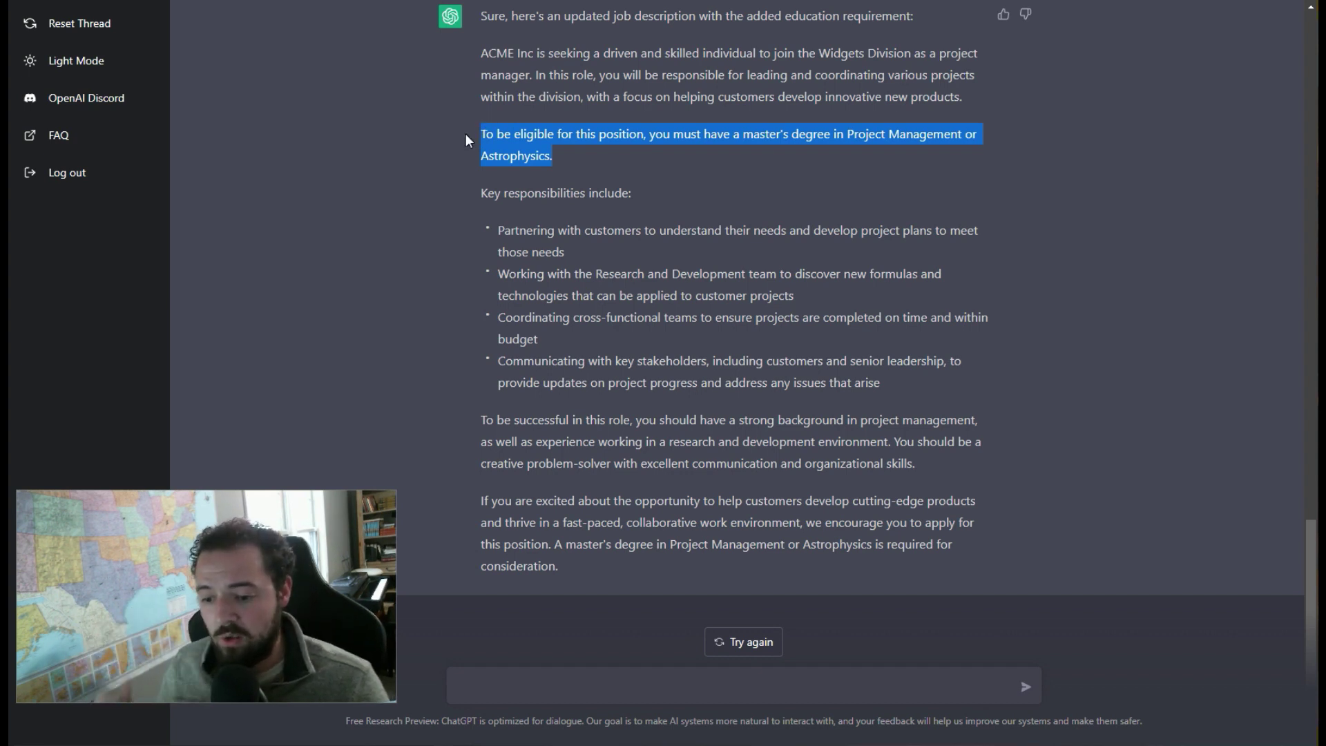
drag(556, 545, 570, 566)
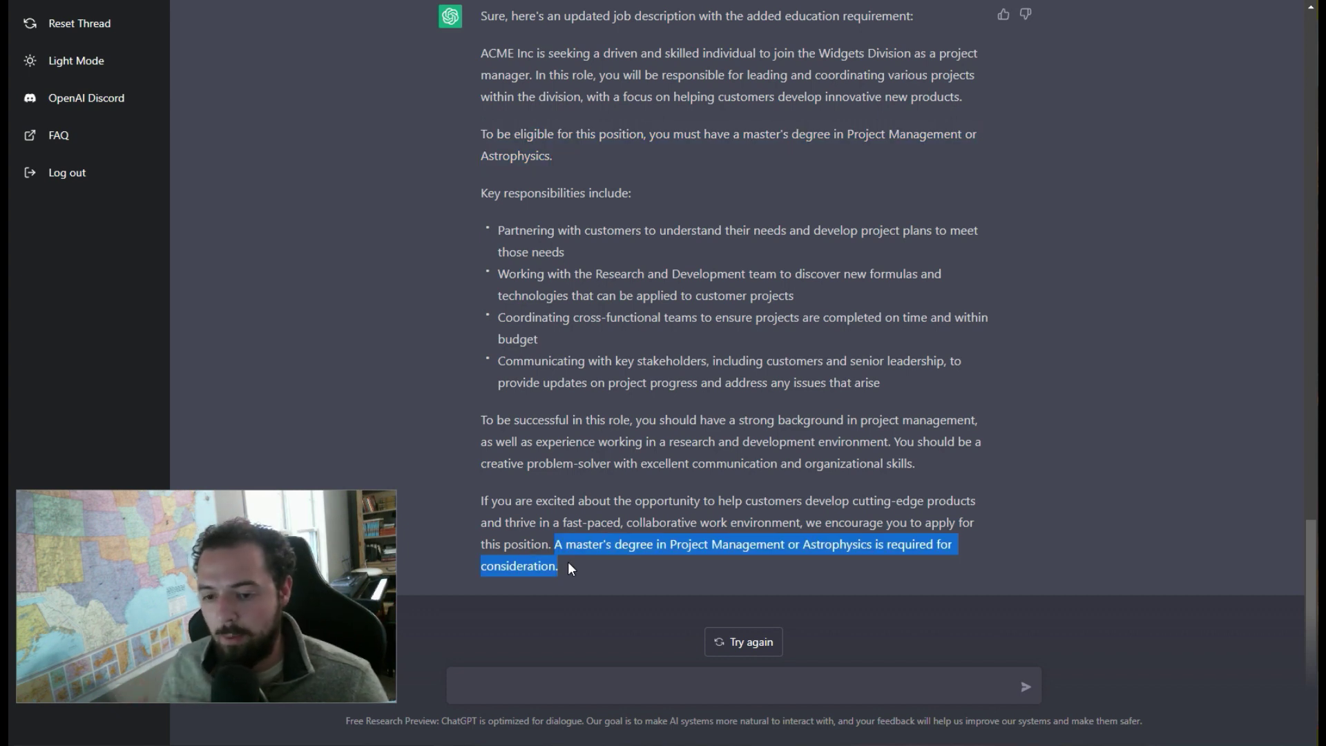
scroll(567, 561, up, 3)
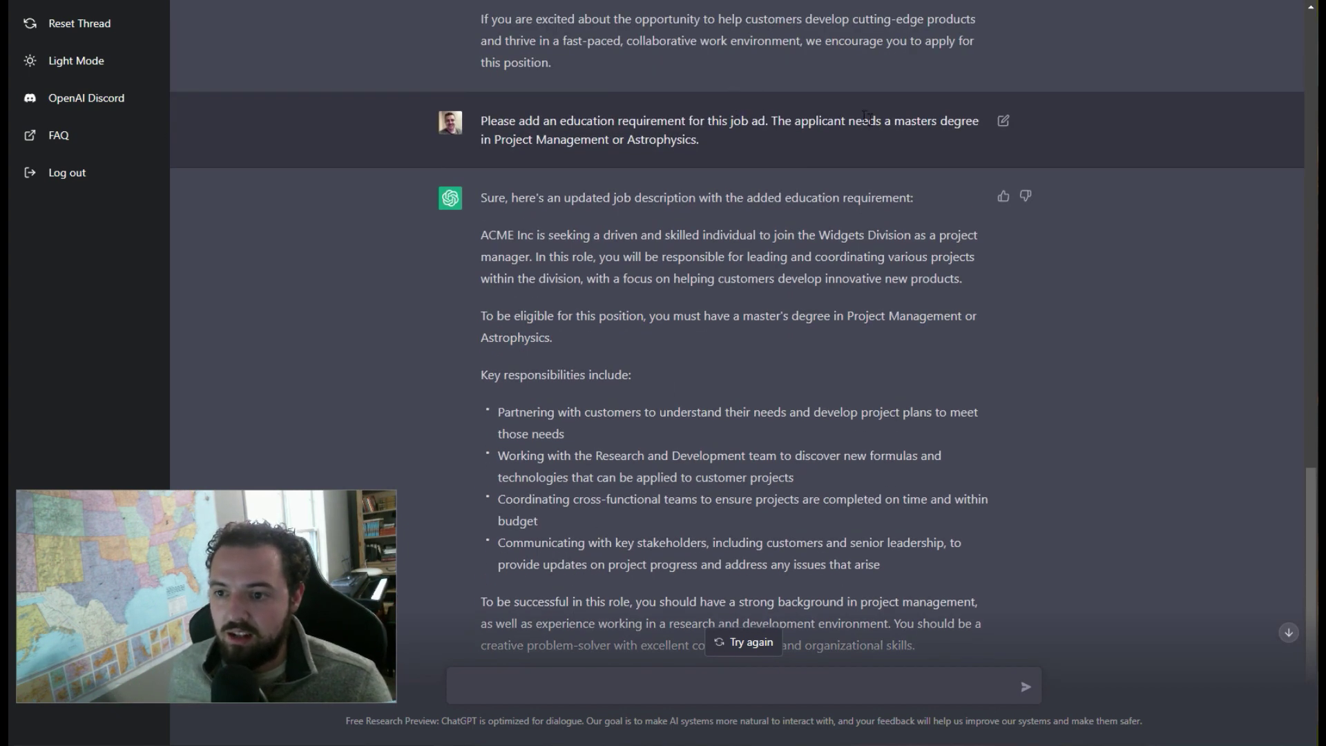
double_click(863, 121)
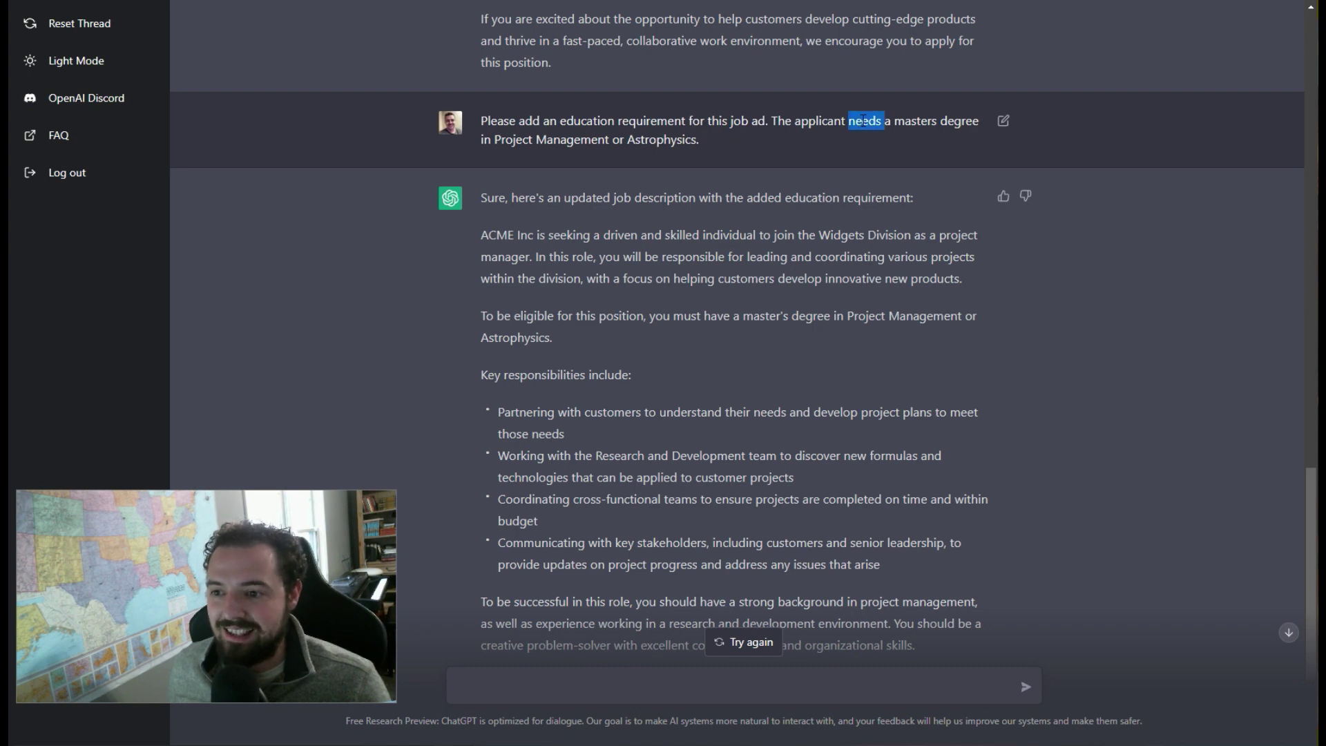
click(840, 168)
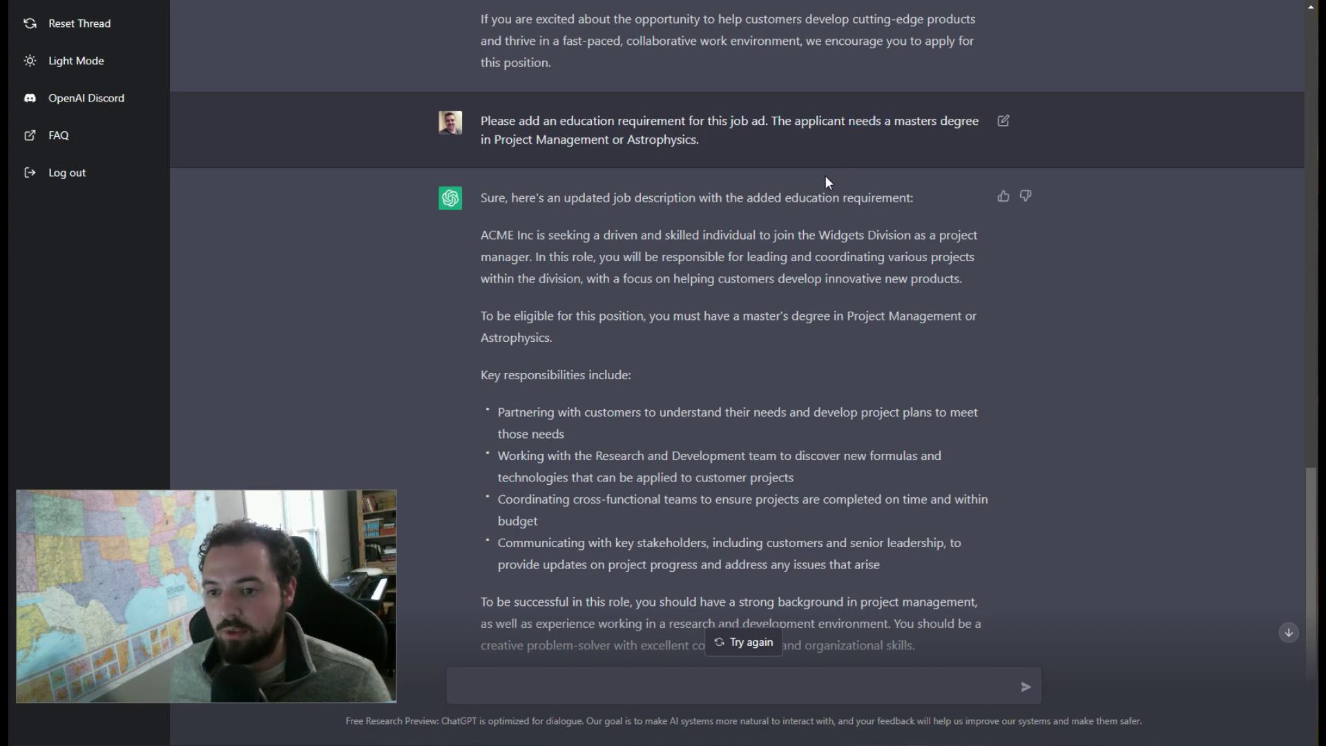
scroll(876, 400, down, 2)
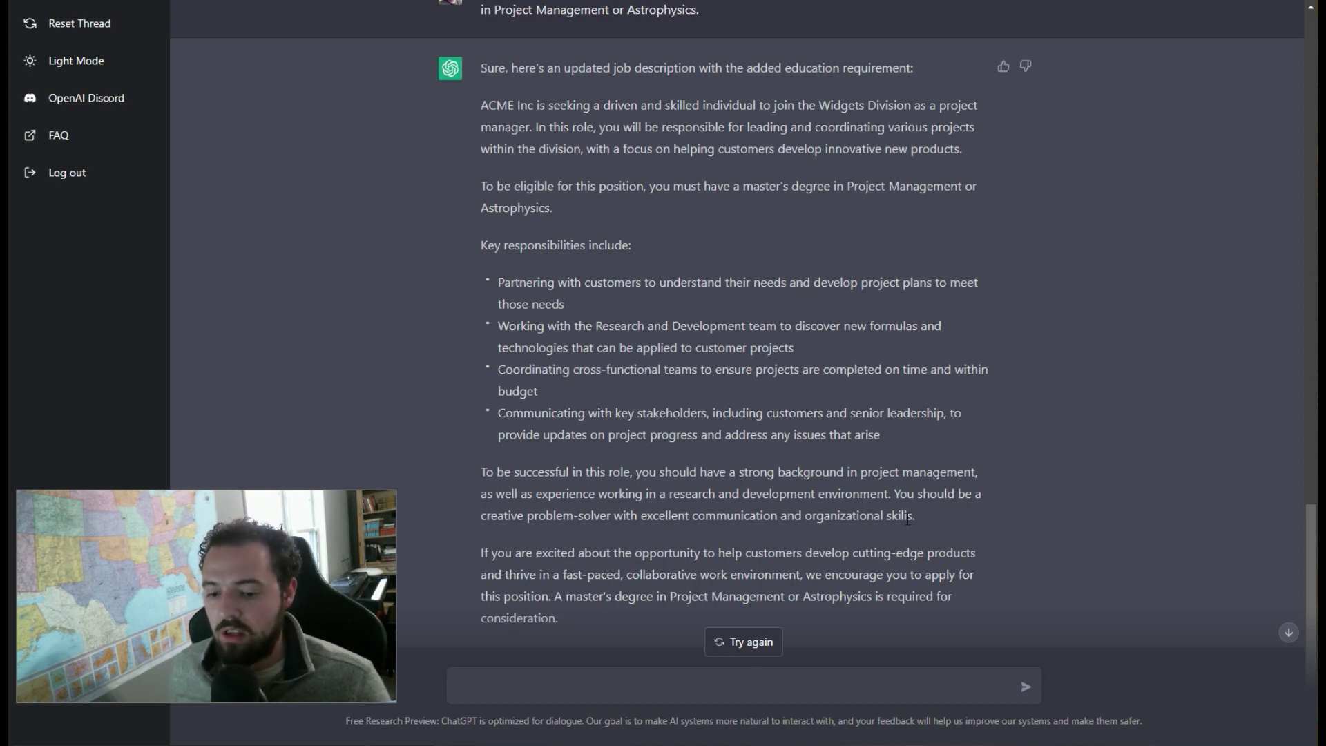
scroll(930, 522, down, 1)
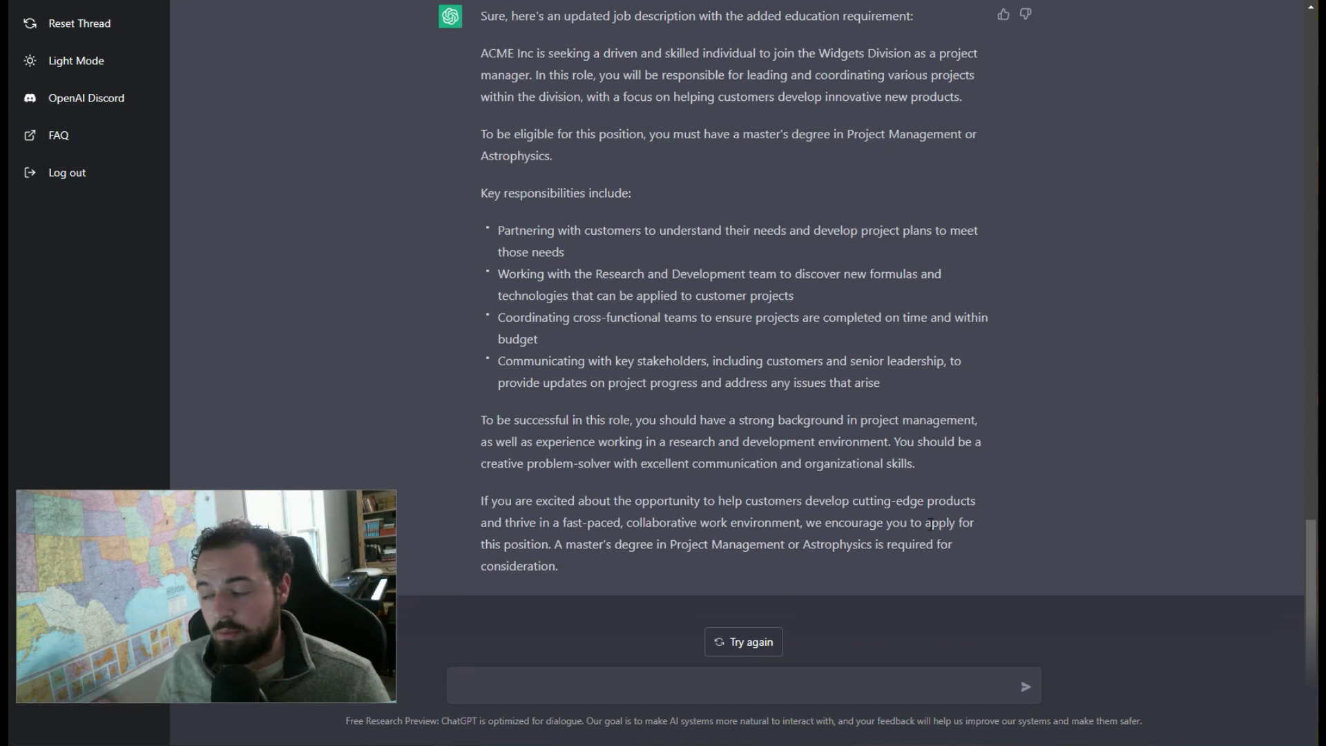